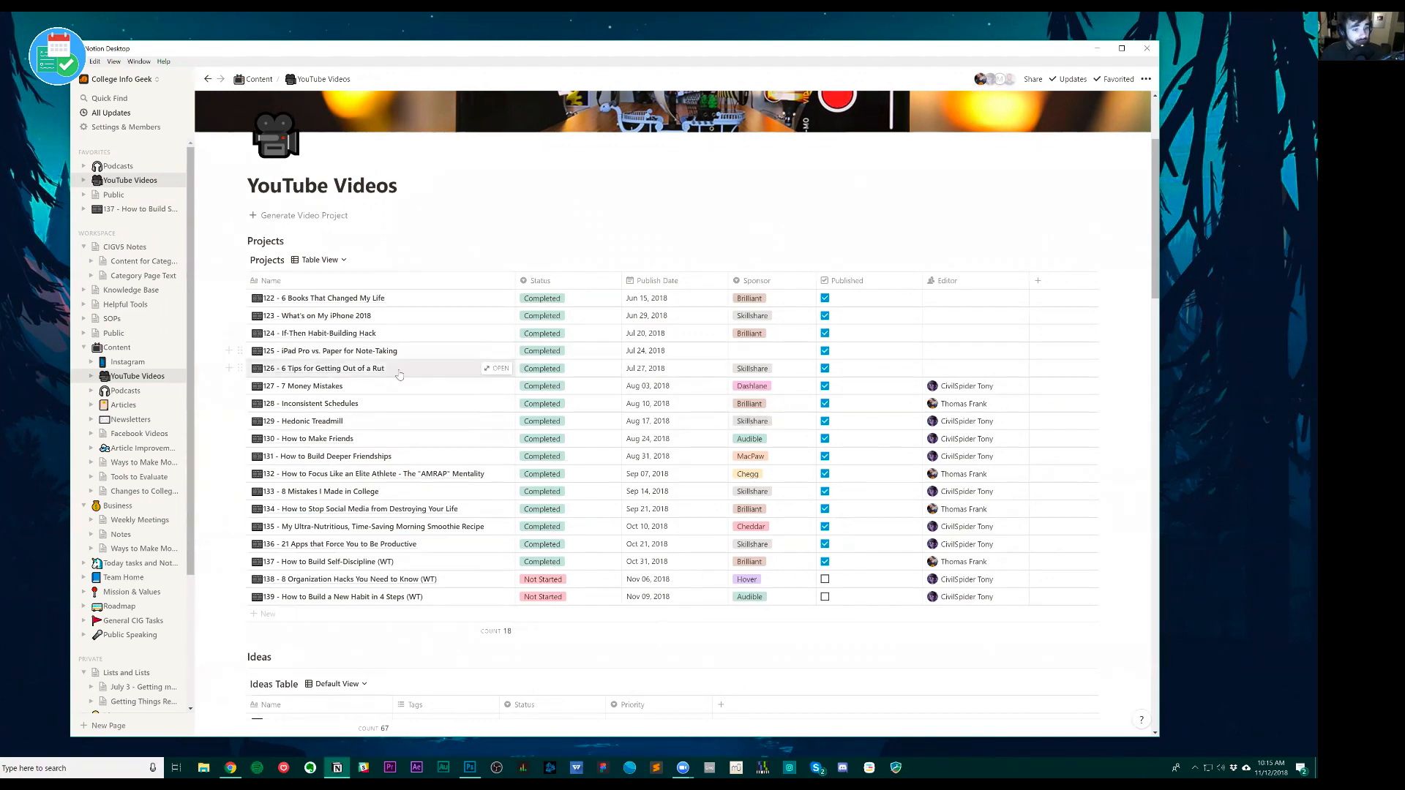
- Show the Projects database in Calendar View and Default View, and return it to Table View
left_click(329, 260)
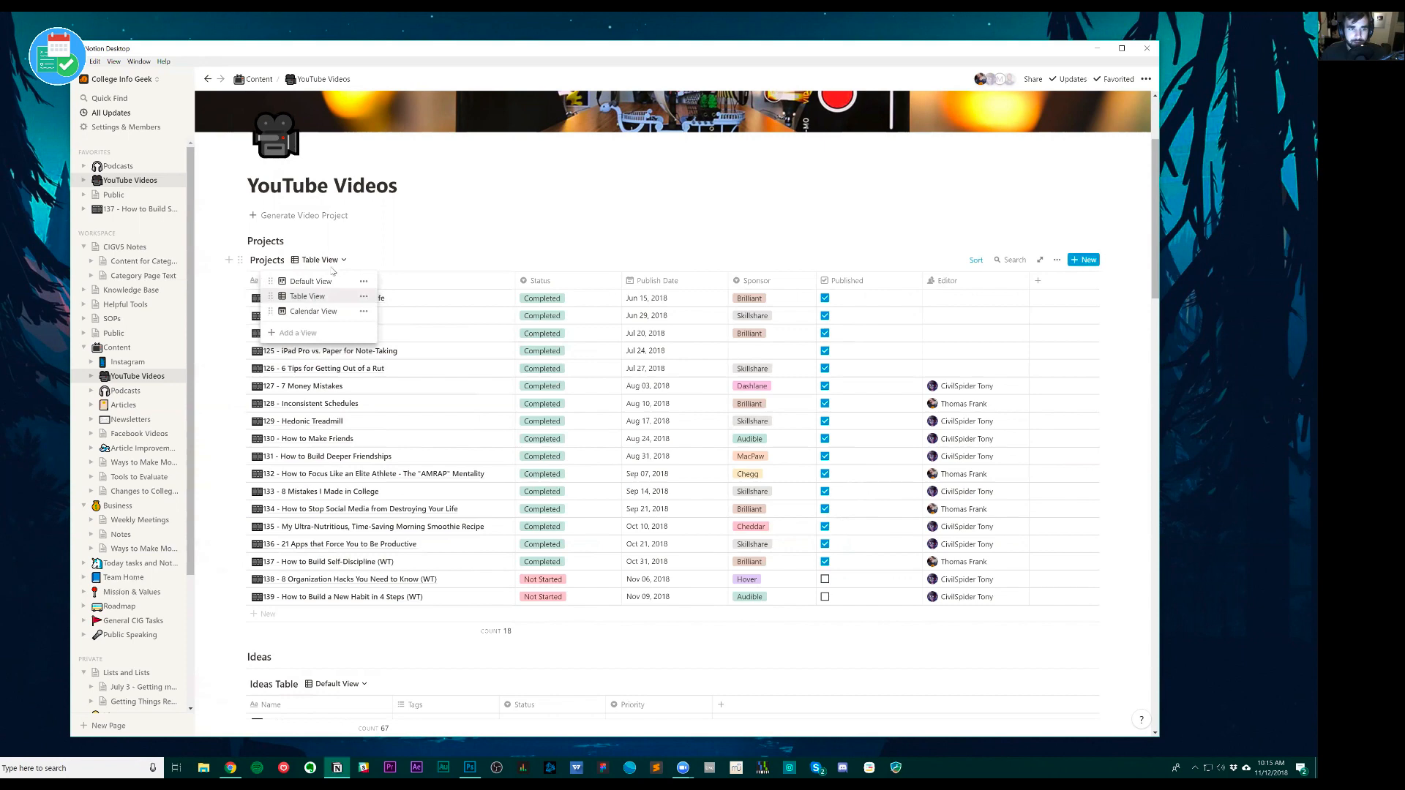
left_click(313, 311)
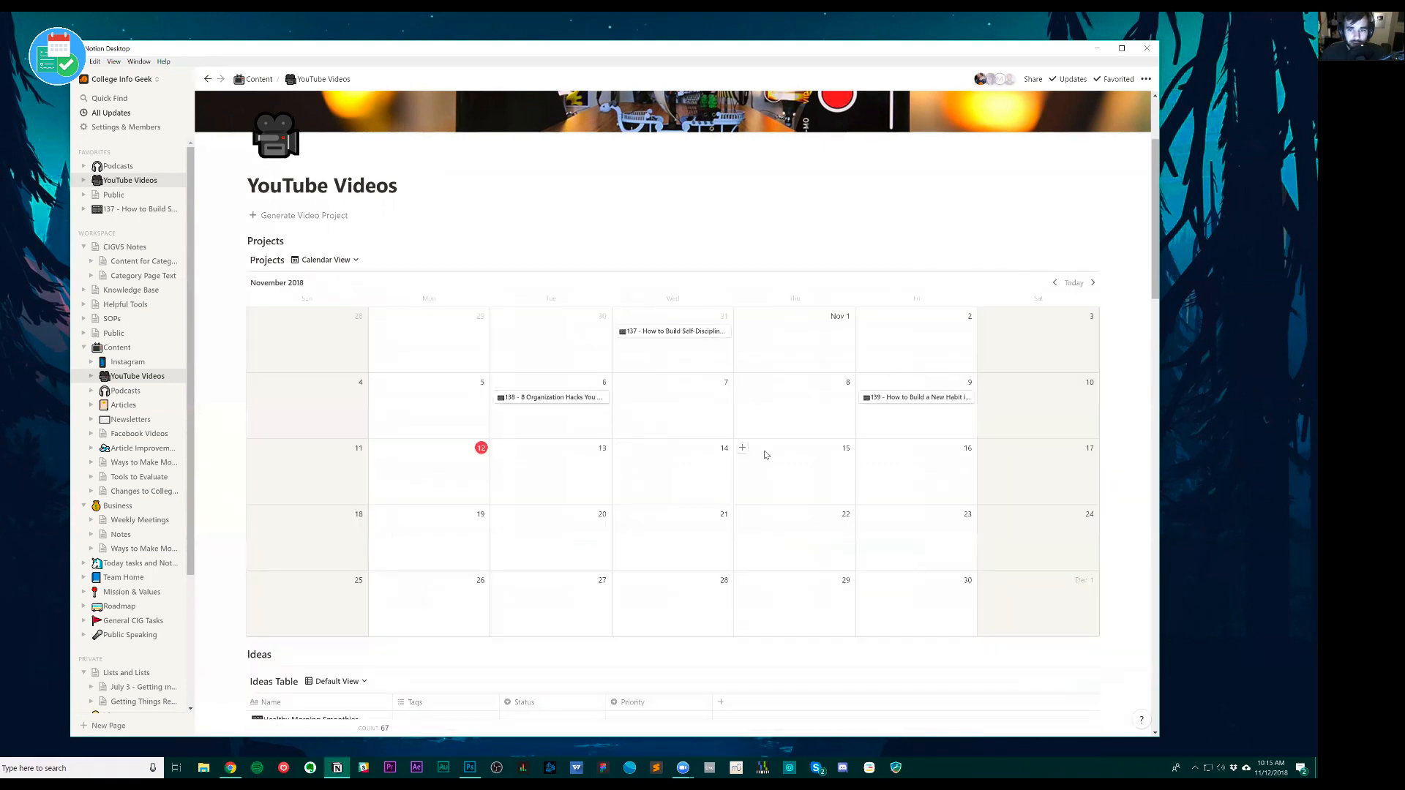
left_click(338, 260)
left_click(322, 278)
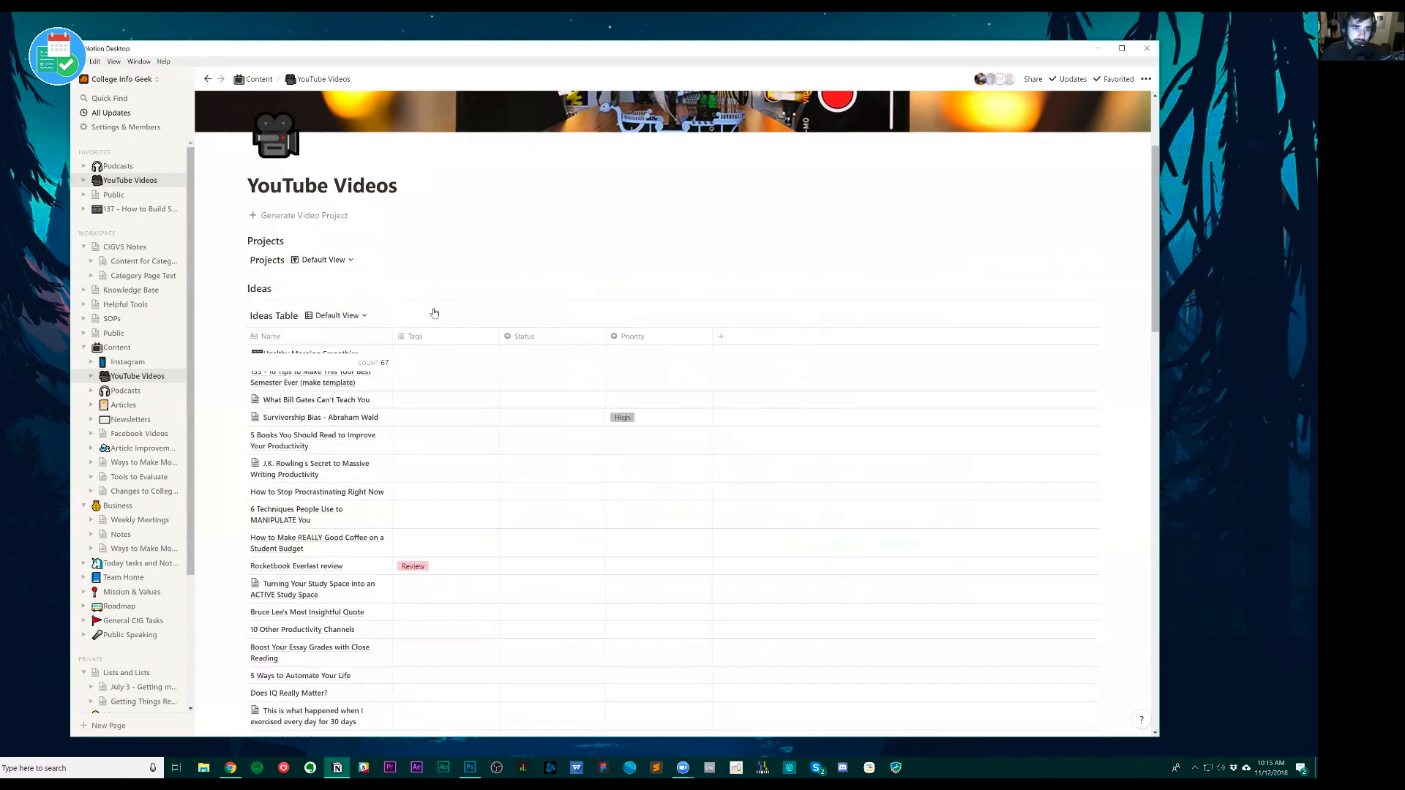
left_click(336, 260)
left_click(322, 294)
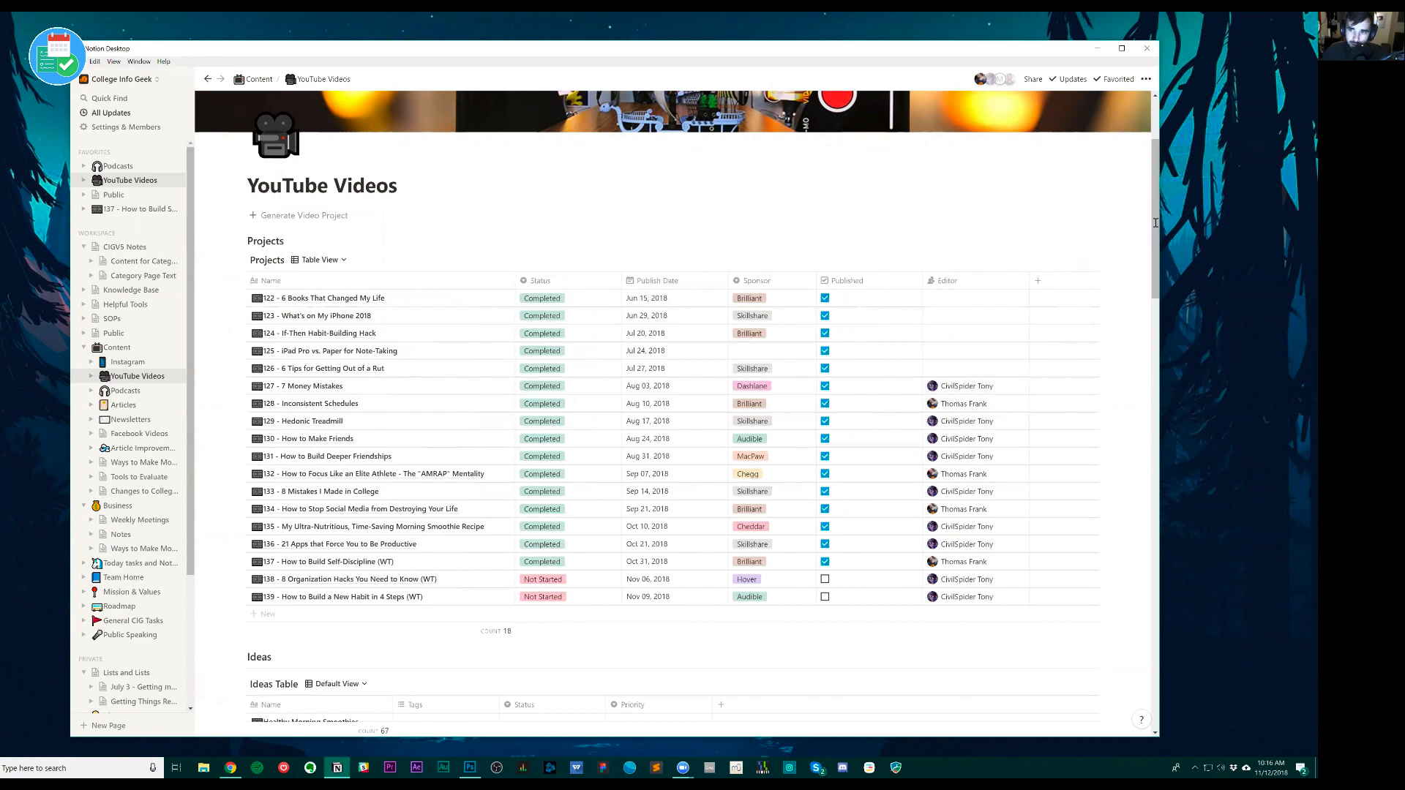
- Look over the Ideas Table beneath the Projects database on the YouTube Videos page
scroll(474, 478, "down", 3)
scroll(475, 478, "down", 3)
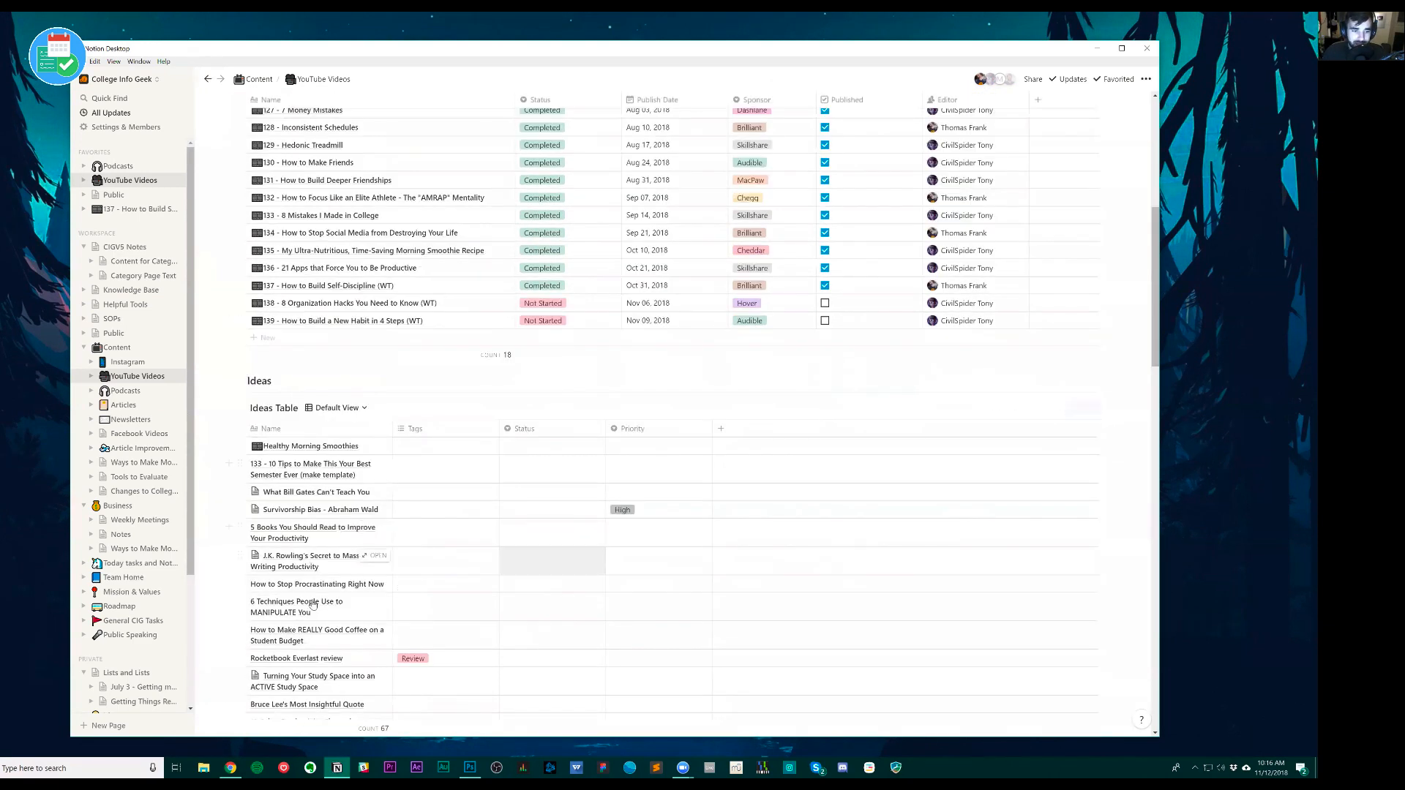
scroll(433, 626, "up", 3)
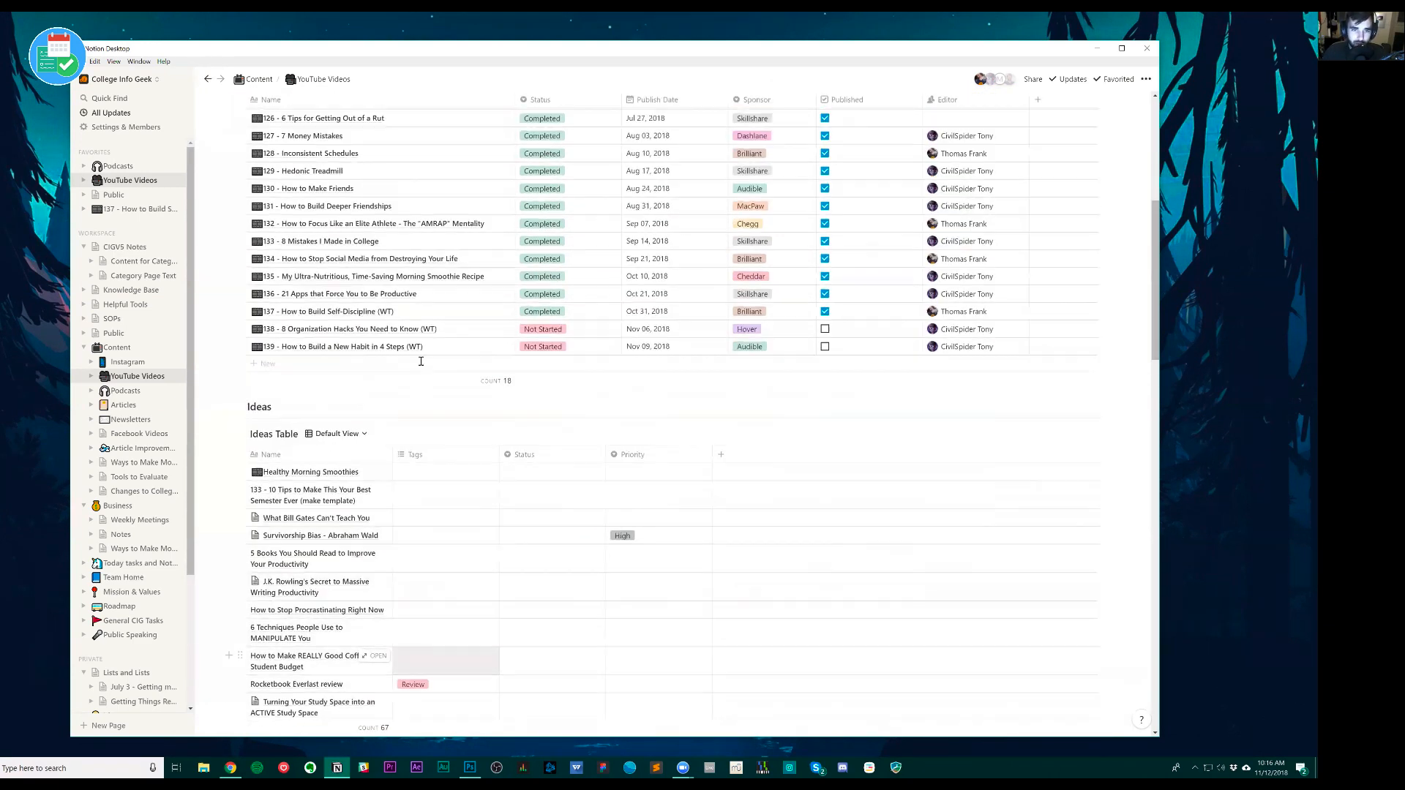
scroll(307, 530, "down", 4)
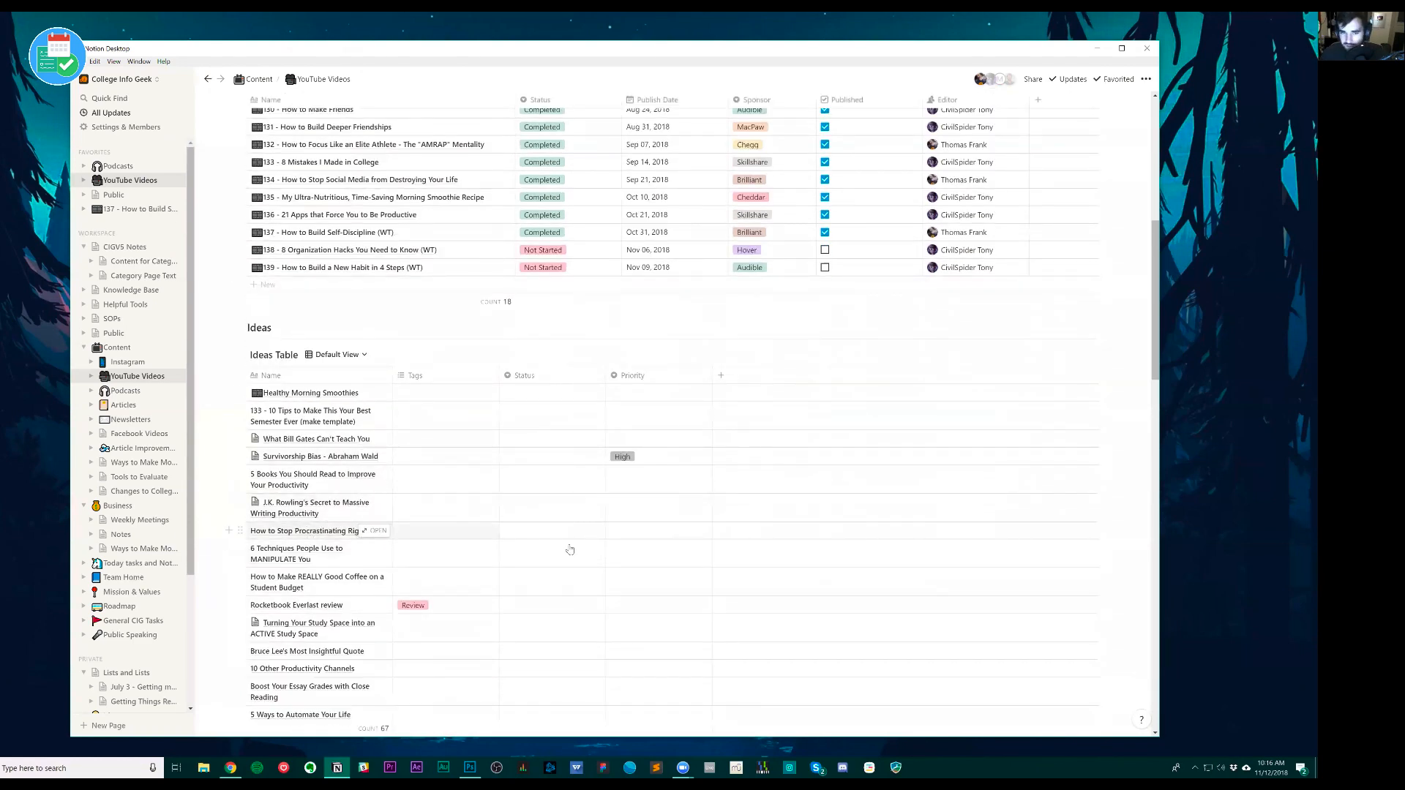
scroll(381, 593, "up", 6)
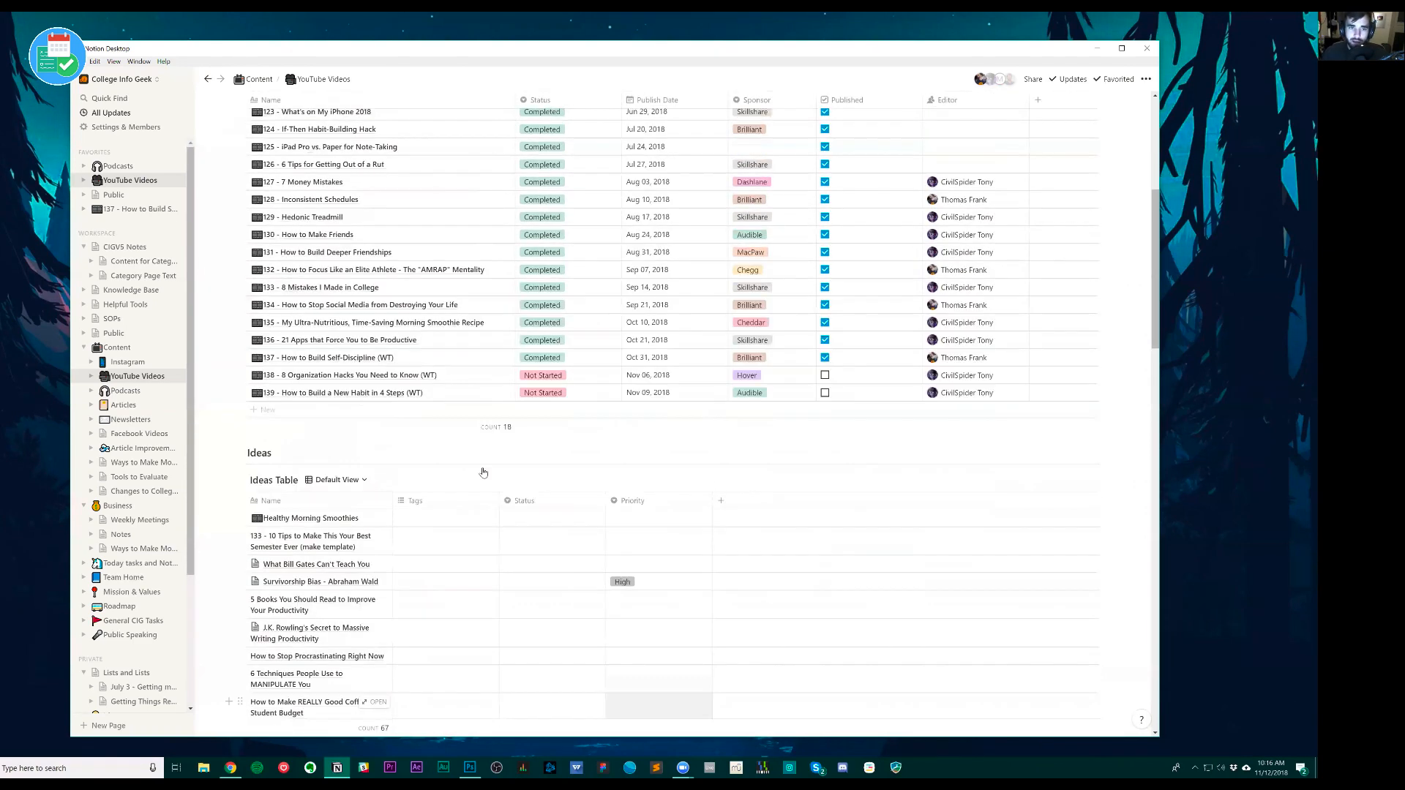
scroll(368, 596, "down", 1)
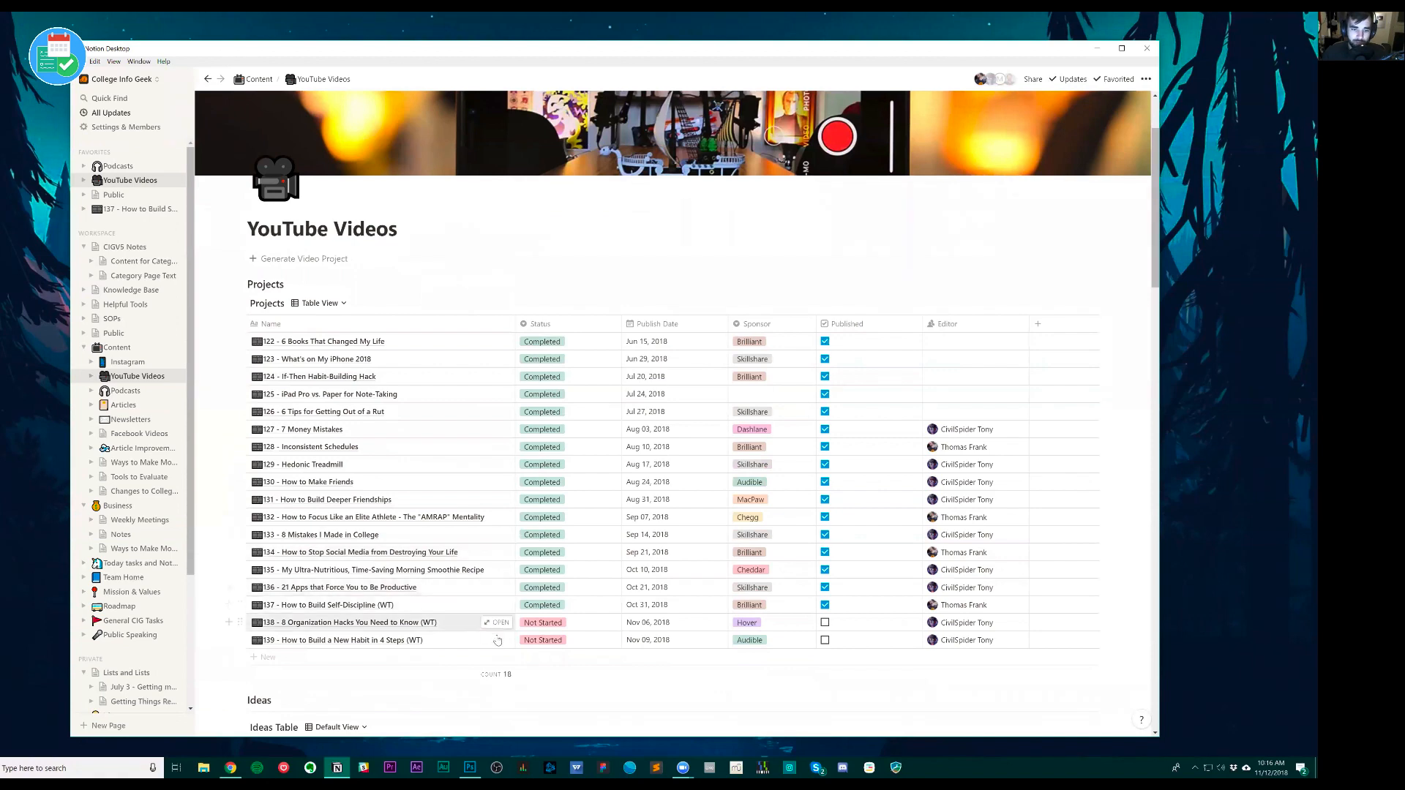
- Open the project "137 - How to Build Self-Discipline (WT)" as a full page and review its video meta and B-Roll List
left_click(498, 605)
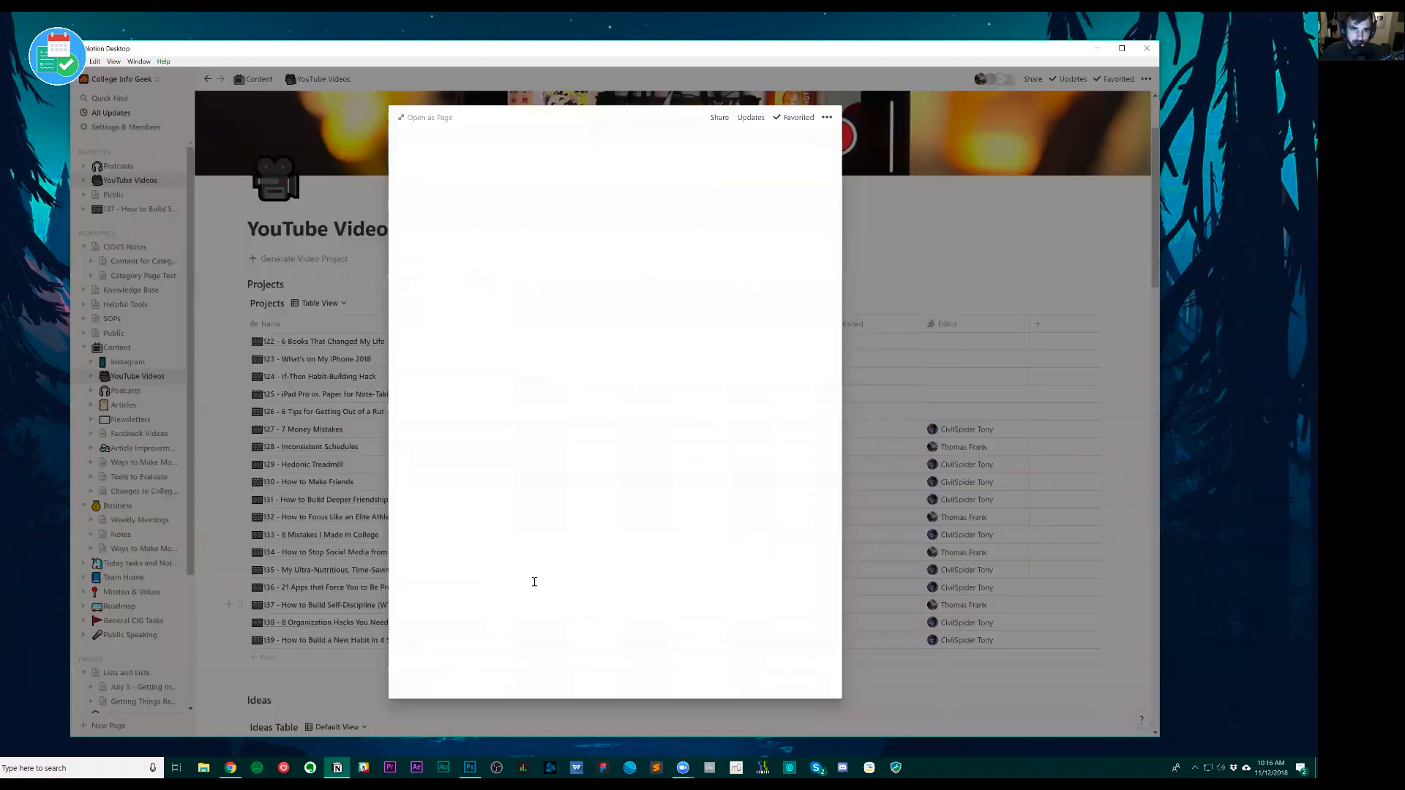
left_click(426, 118)
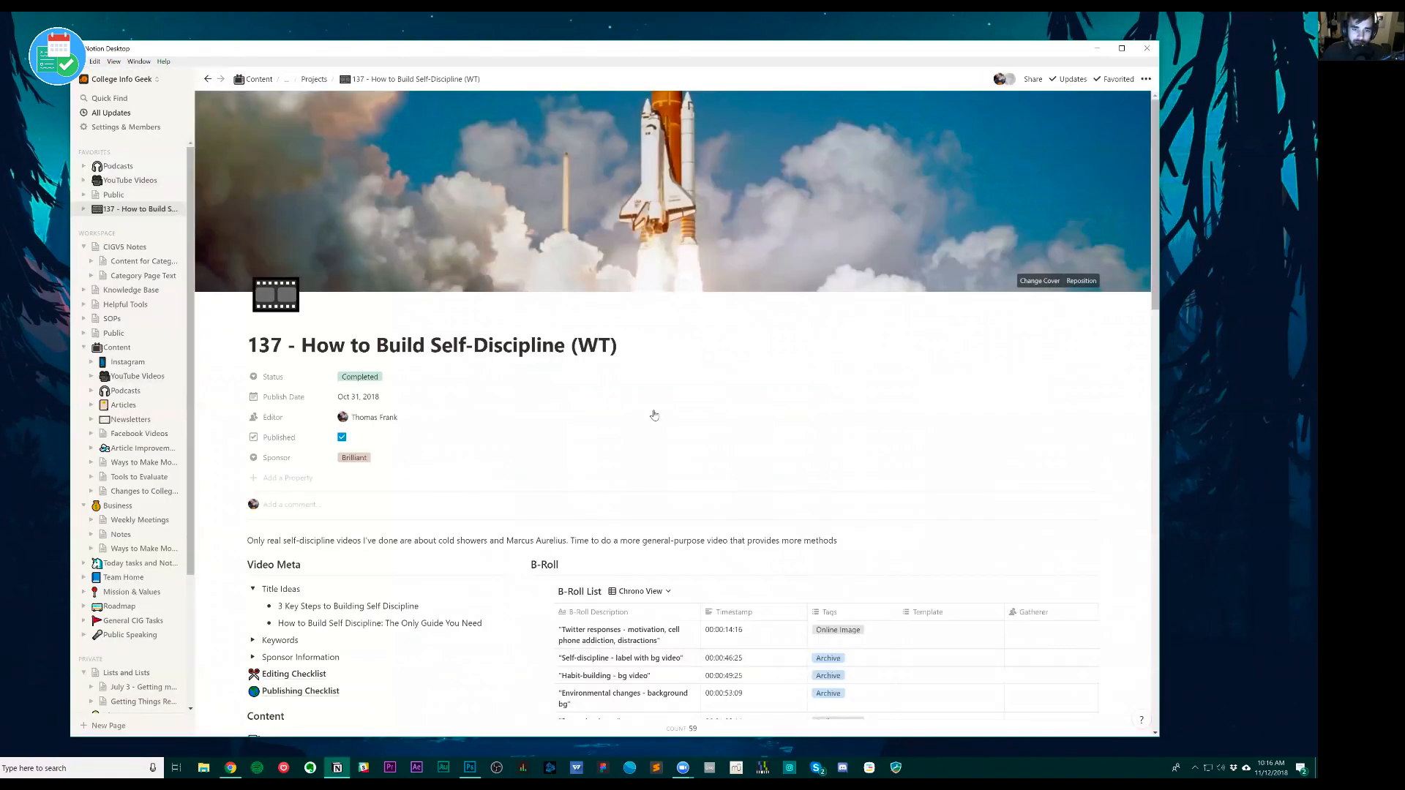
scroll(493, 540, "down", 3)
scroll(492, 540, "down", 4)
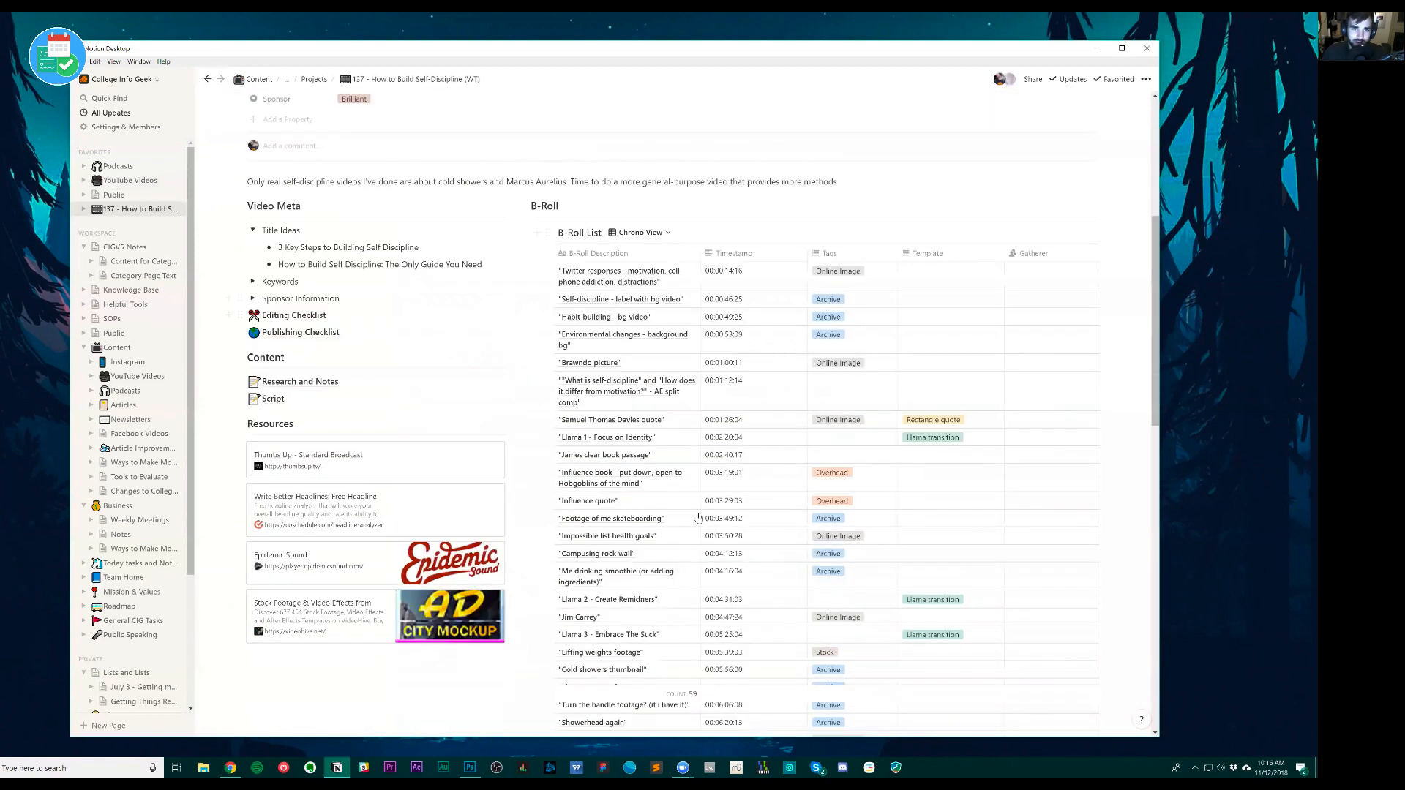
scroll(336, 148, "up", 5)
- Return to the YouTube Videos page and open the Video Project Template from the Generate Video Project button's configuration
left_click(287, 79)
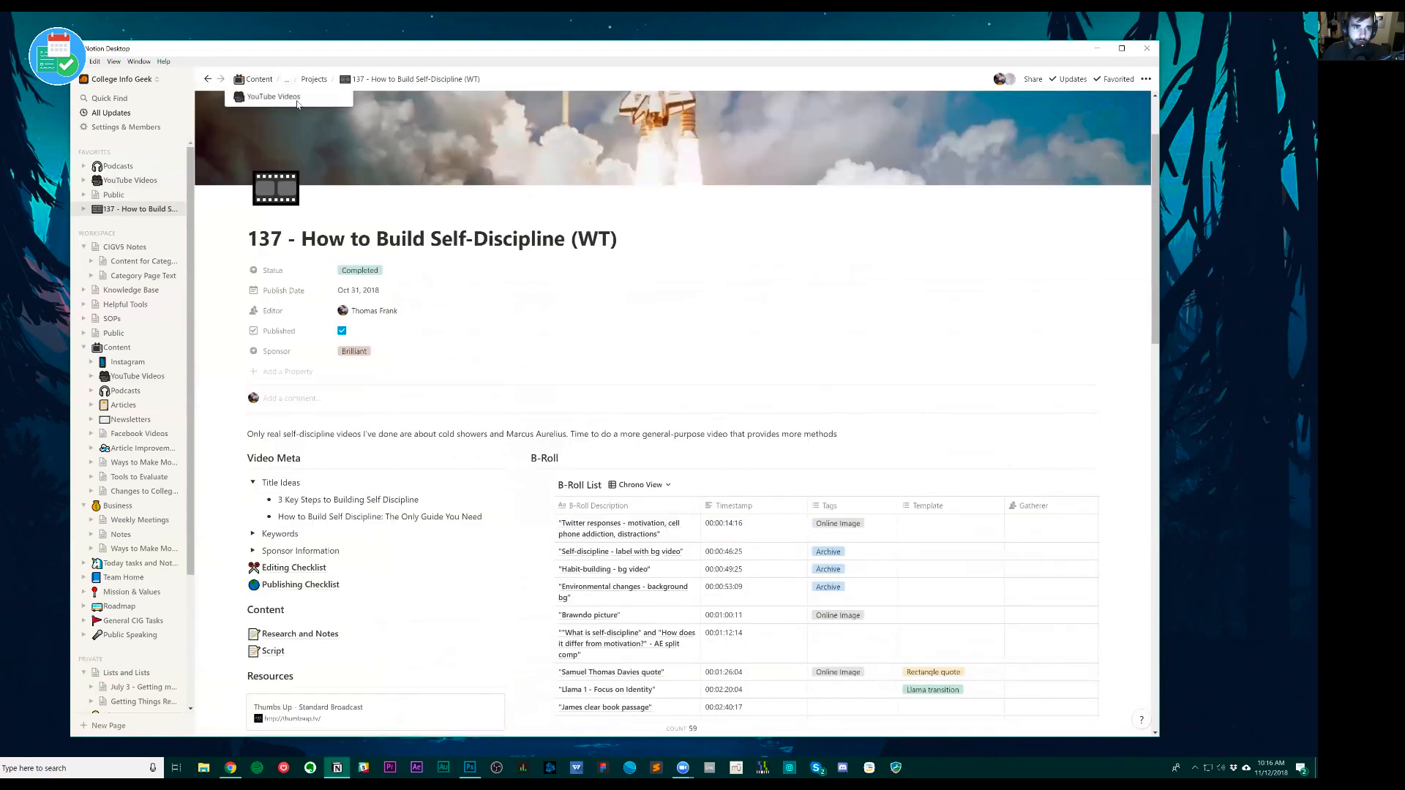
left_click(311, 102)
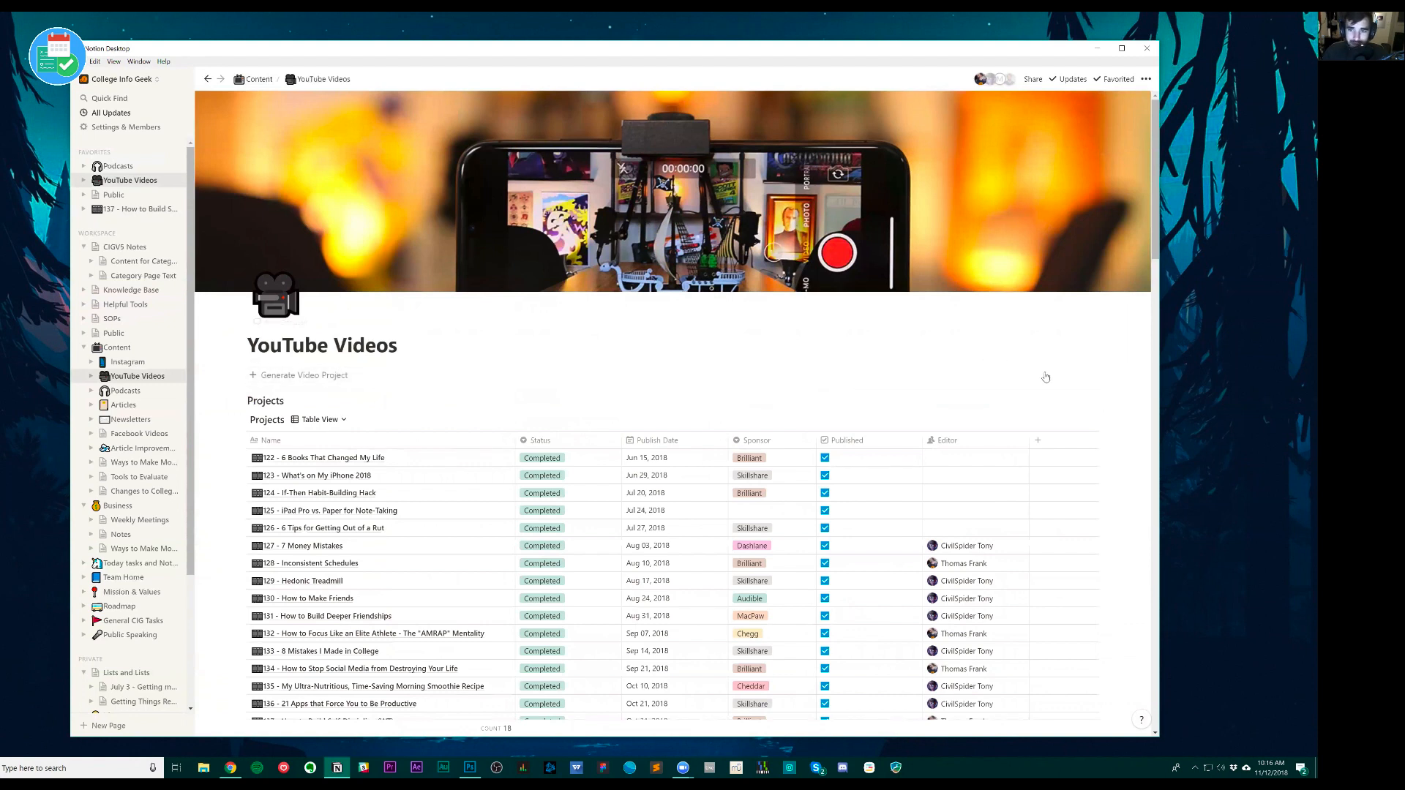
left_click(1090, 376)
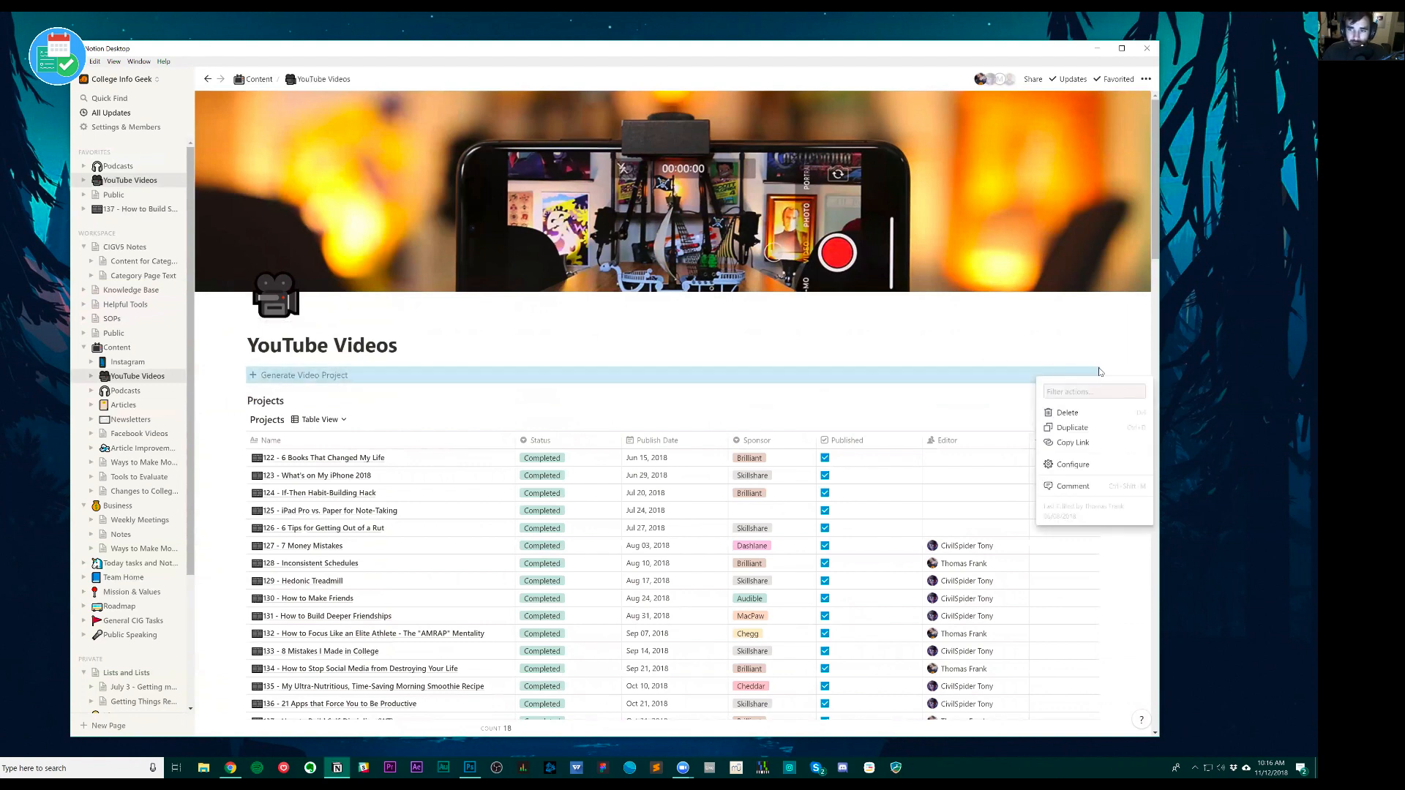
key("Escape")
left_click(1078, 375)
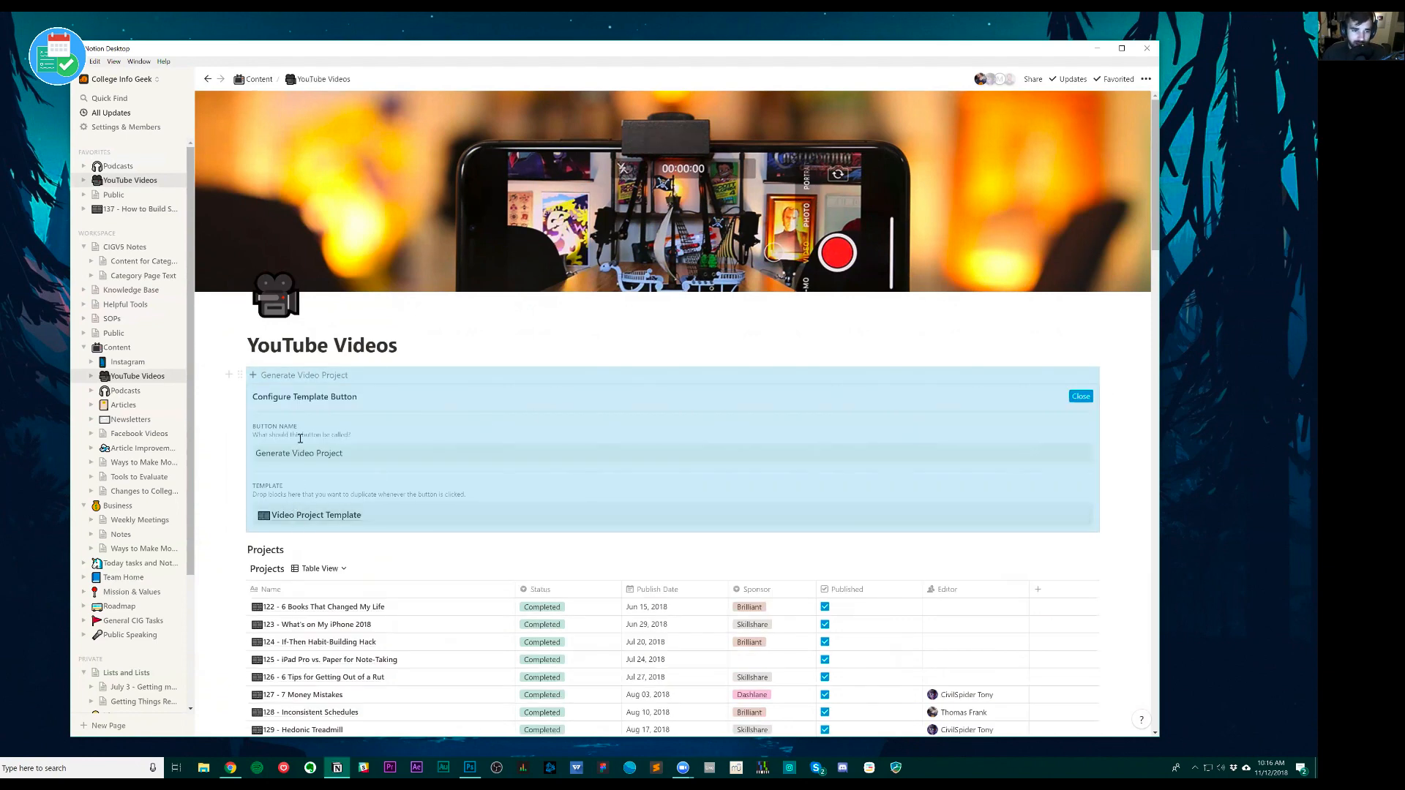
left_click(304, 516)
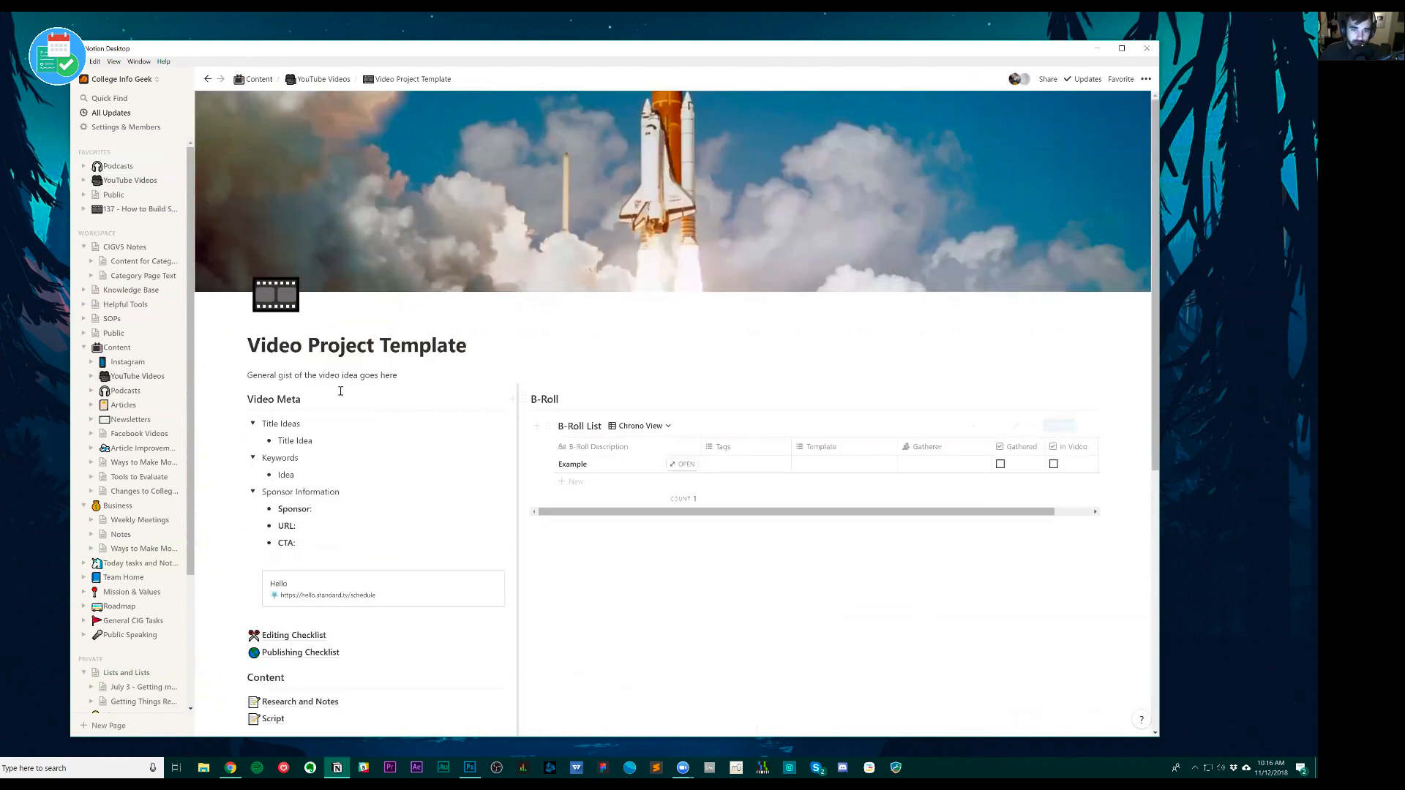
- Collapse the Sponsor Information, Keywords and Title Ideas toggles under Video Meta
scroll(479, 408, "down", 3)
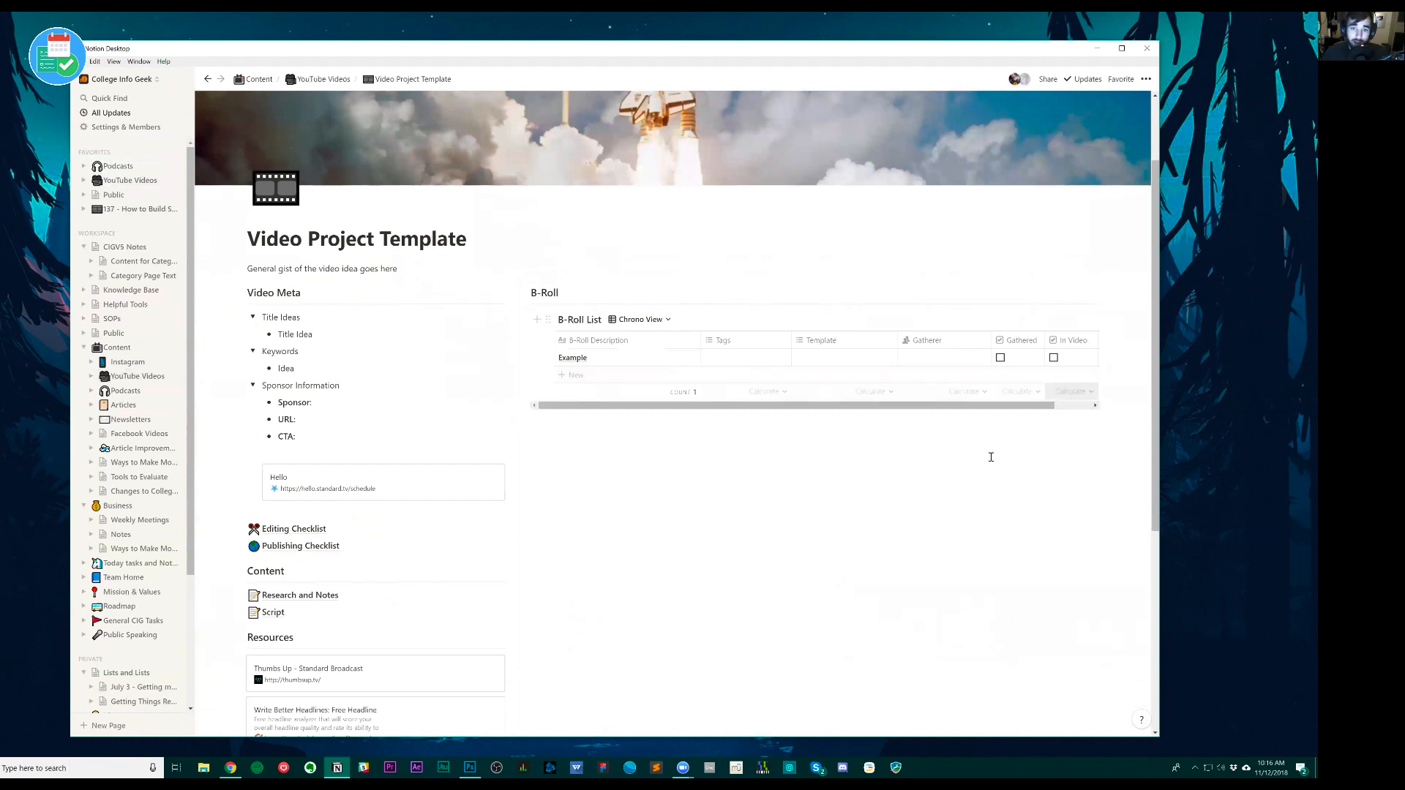
left_click(252, 385)
left_click(252, 352)
left_click(253, 317)
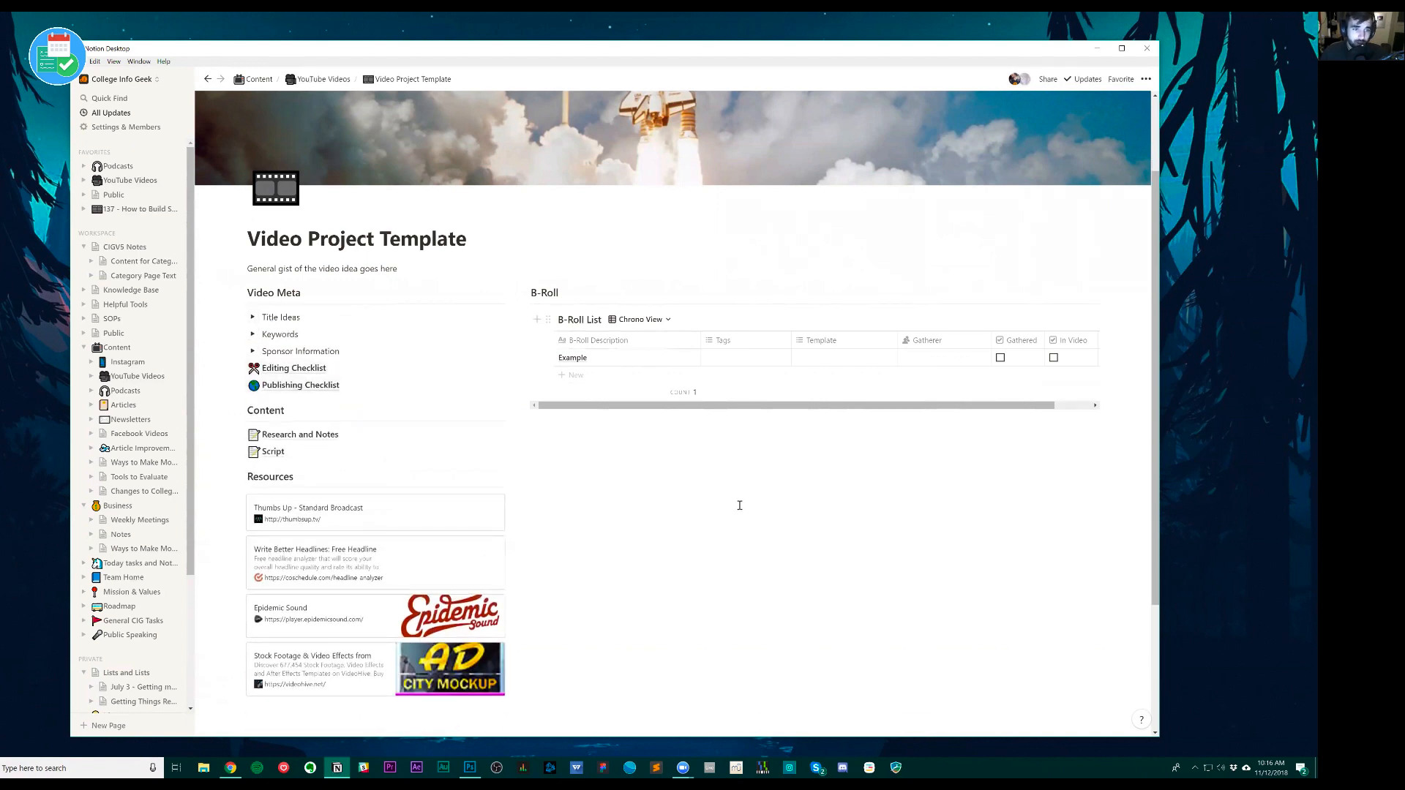
- Open the template's Editing Checklist and read through its sections from A-Cut to Sponsorship Items
scroll(740, 505, "down", 1)
left_click(312, 316)
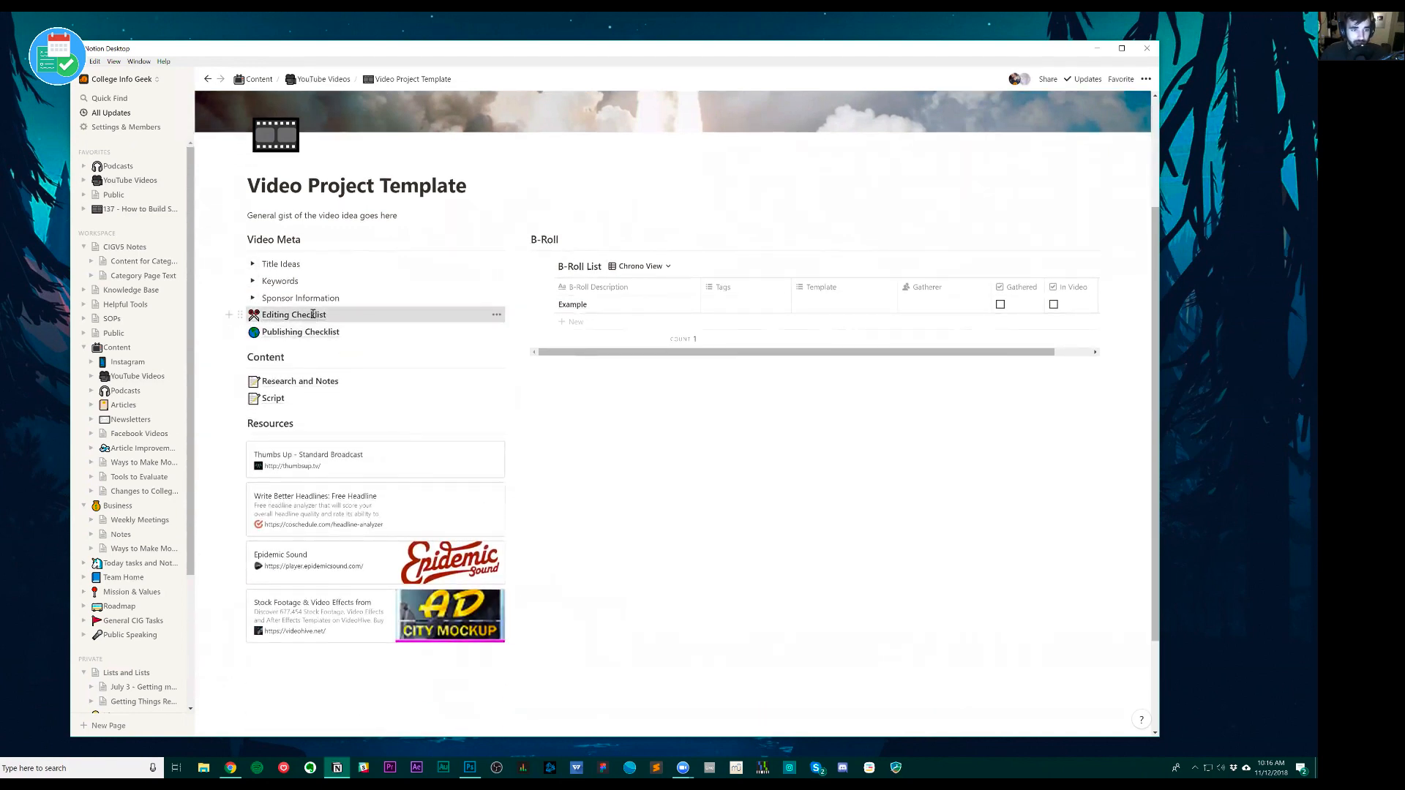
scroll(545, 510, "down", 5)
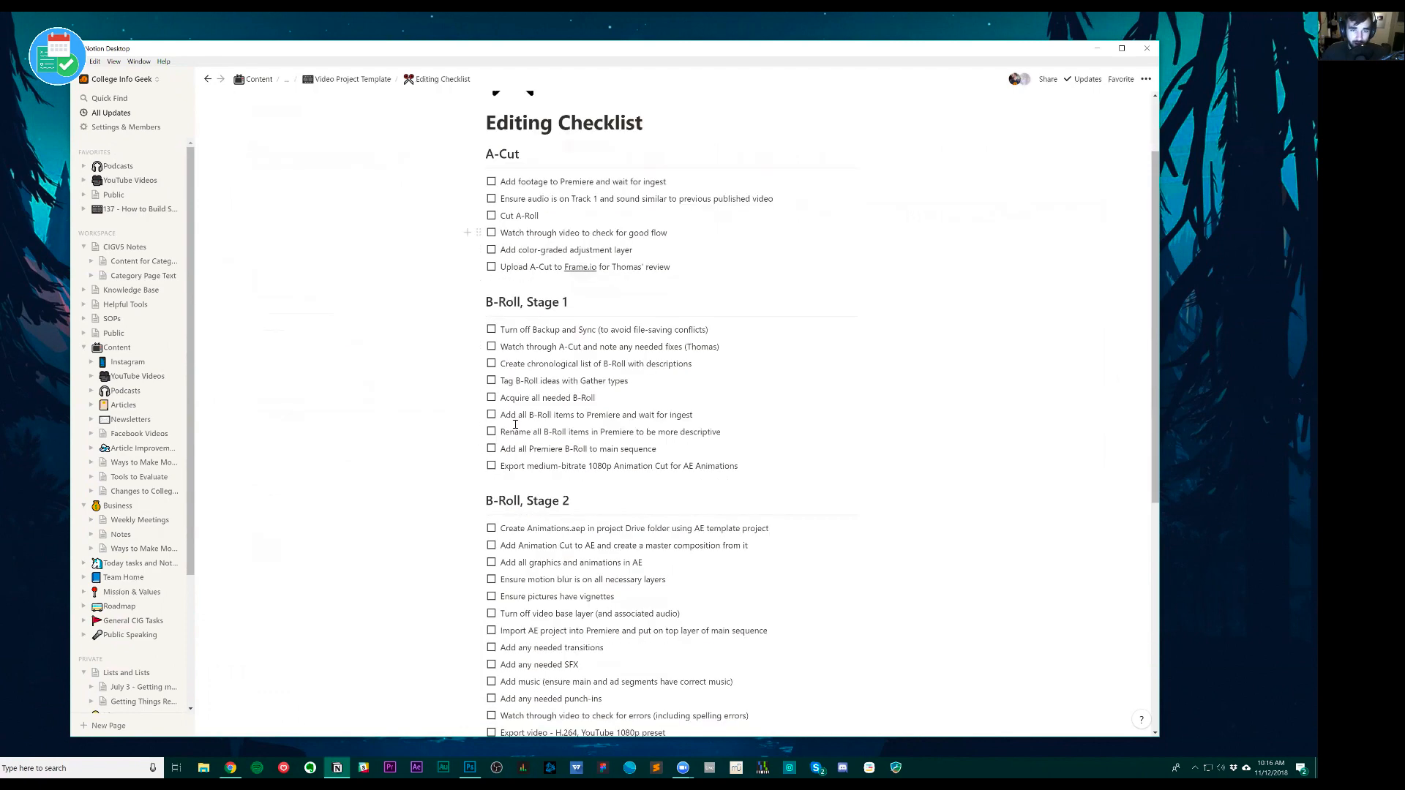
scroll(580, 464, "down", 2)
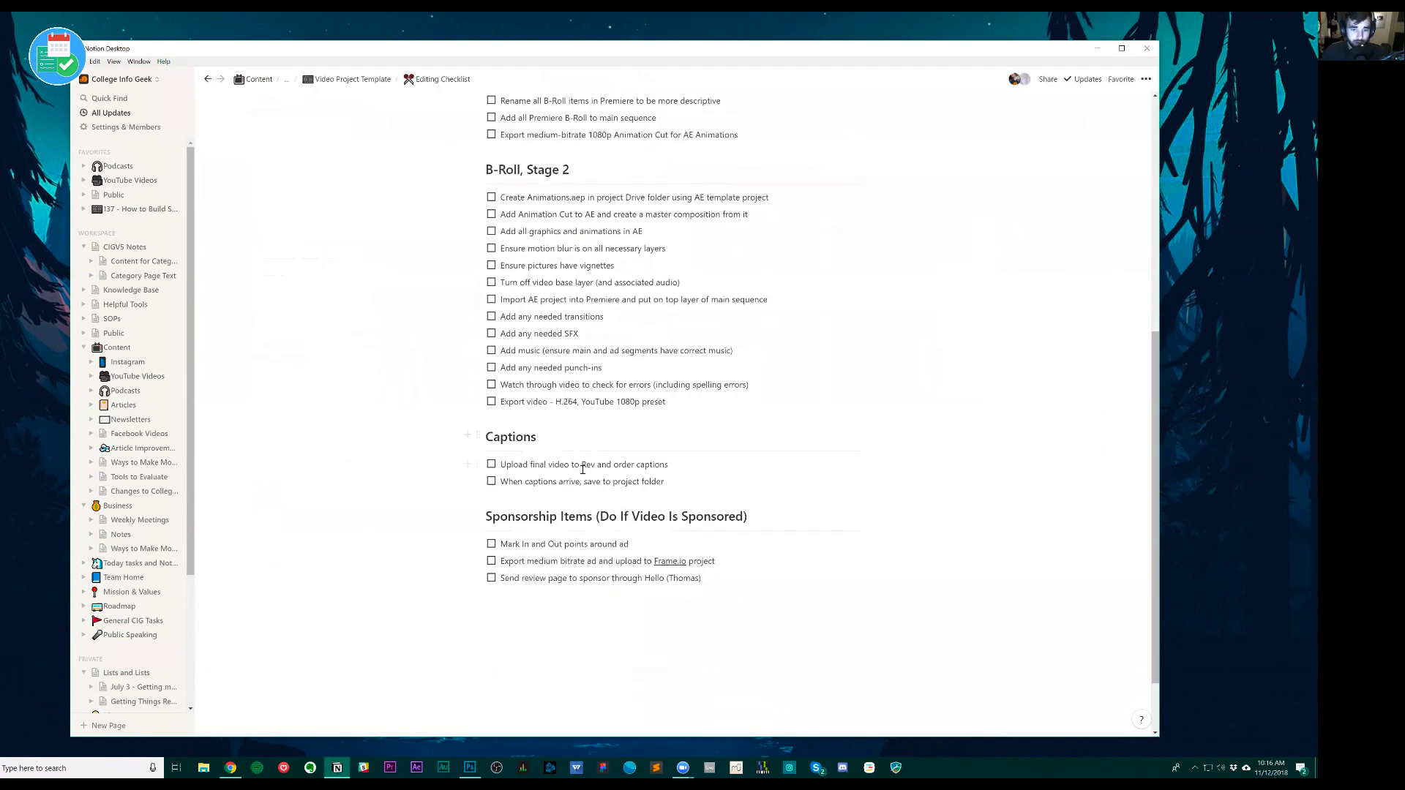
scroll(581, 454, "up", 7)
- Go back to the Video Project Template and examine its Publishing Checklist, highlighting "caption file" in the caption item
left_click(352, 79)
scroll(503, 506, "down", 1)
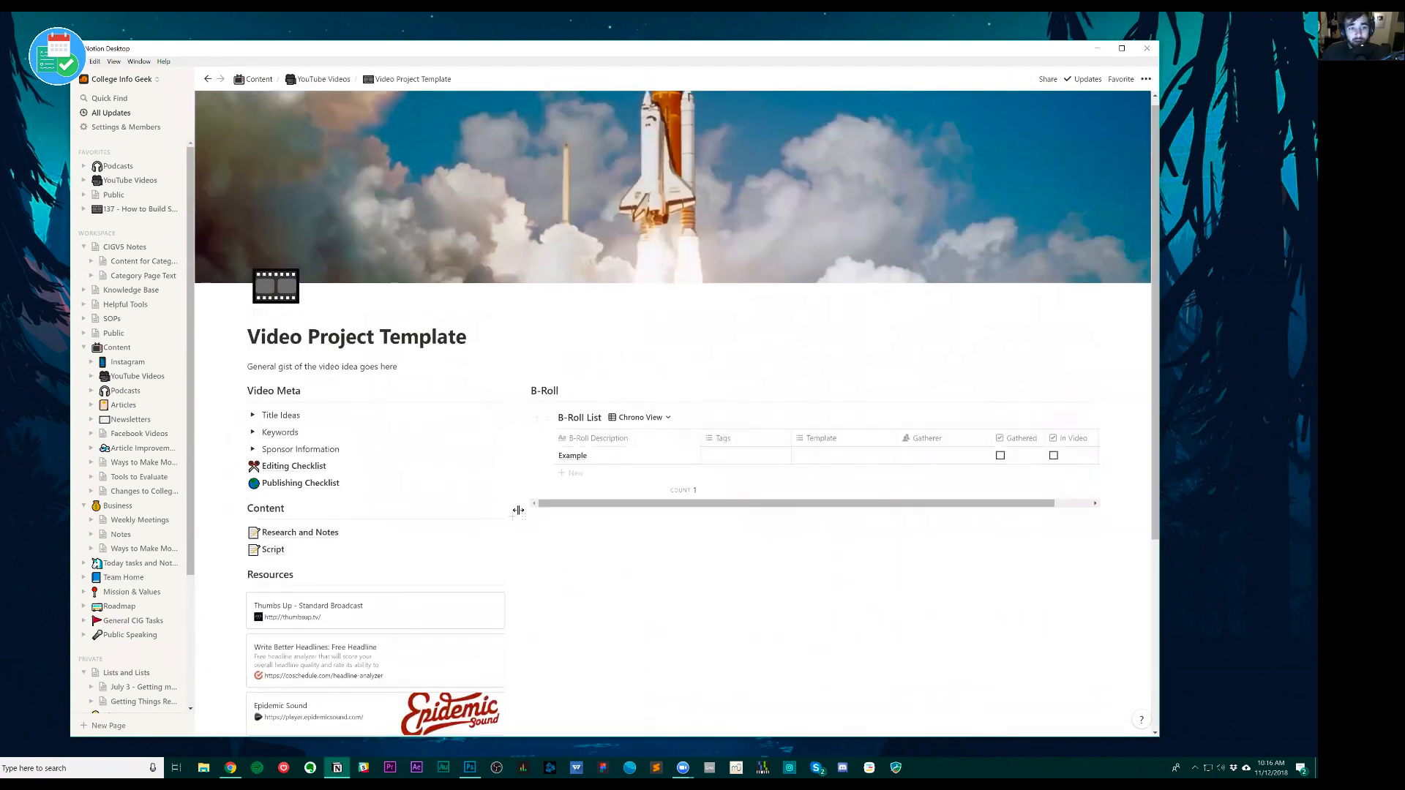
left_click(307, 438)
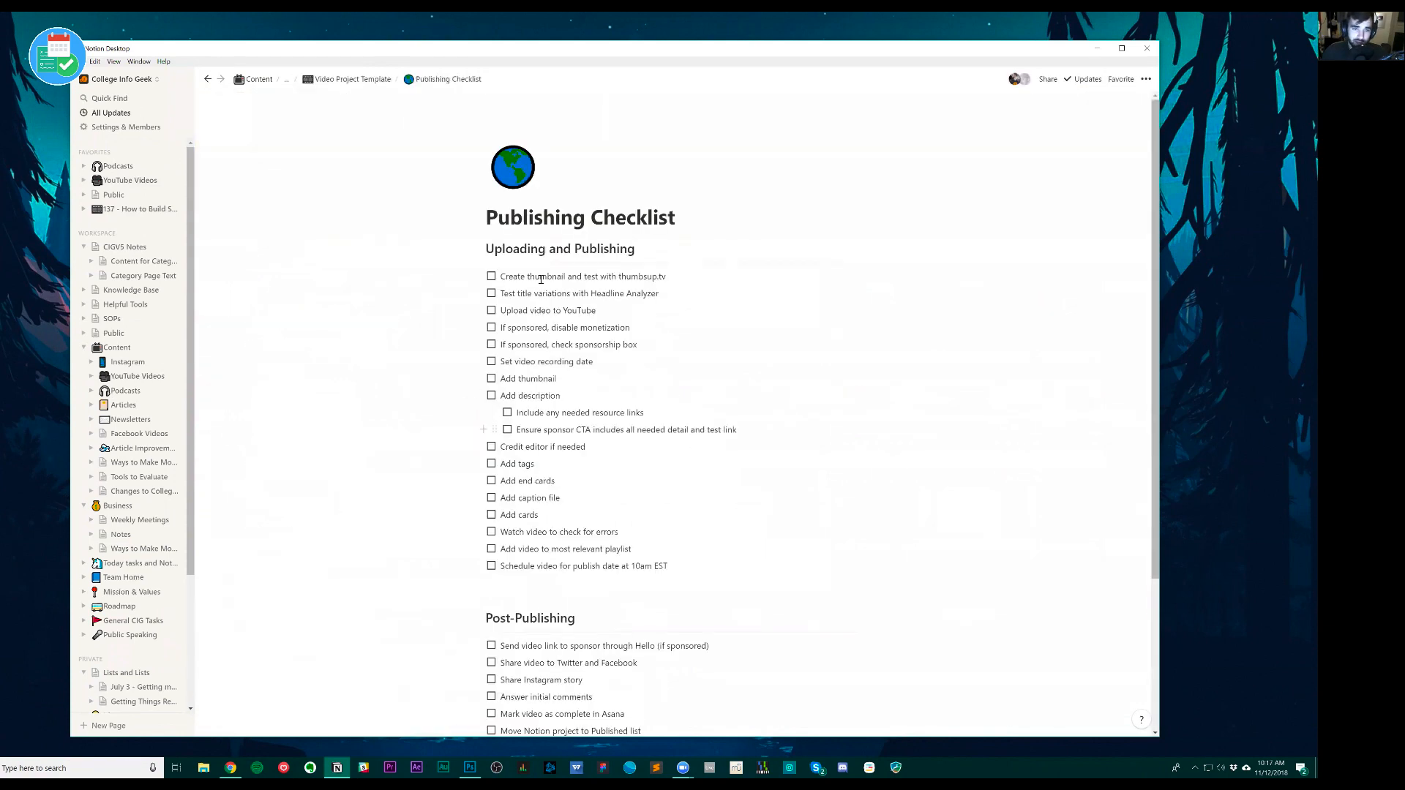
scroll(561, 401, "down", 3)
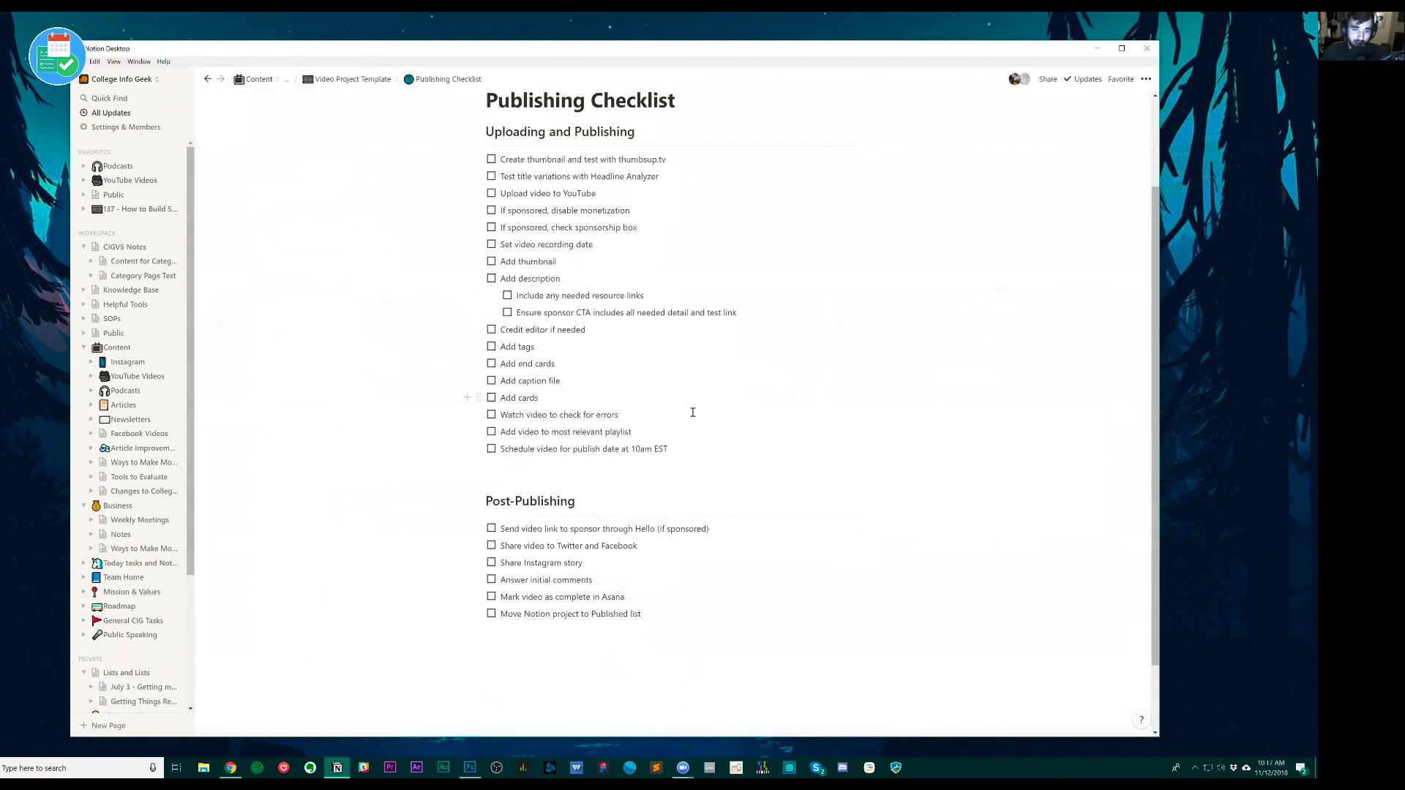
scroll(577, 366, "up", 3)
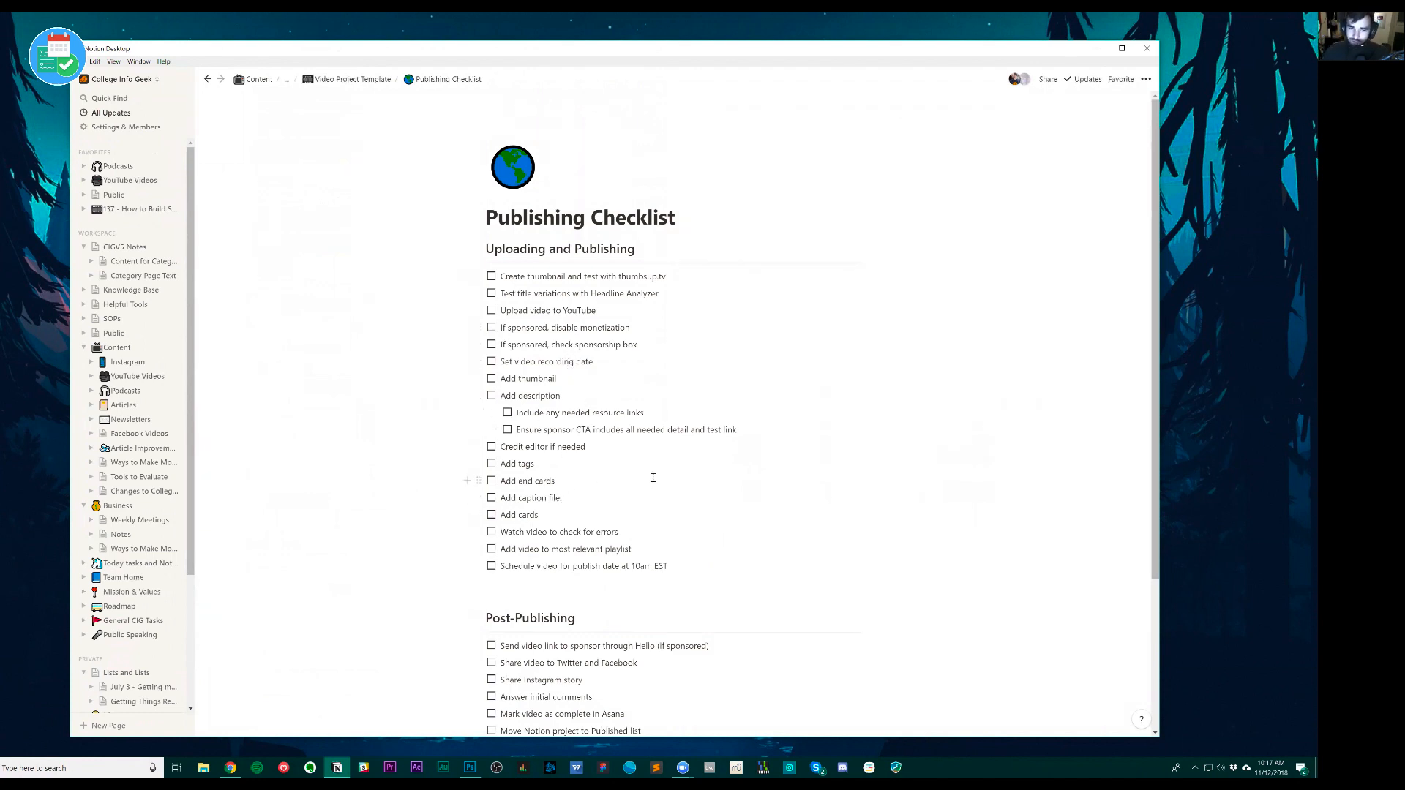
left_click_drag(561, 498, 519, 497)
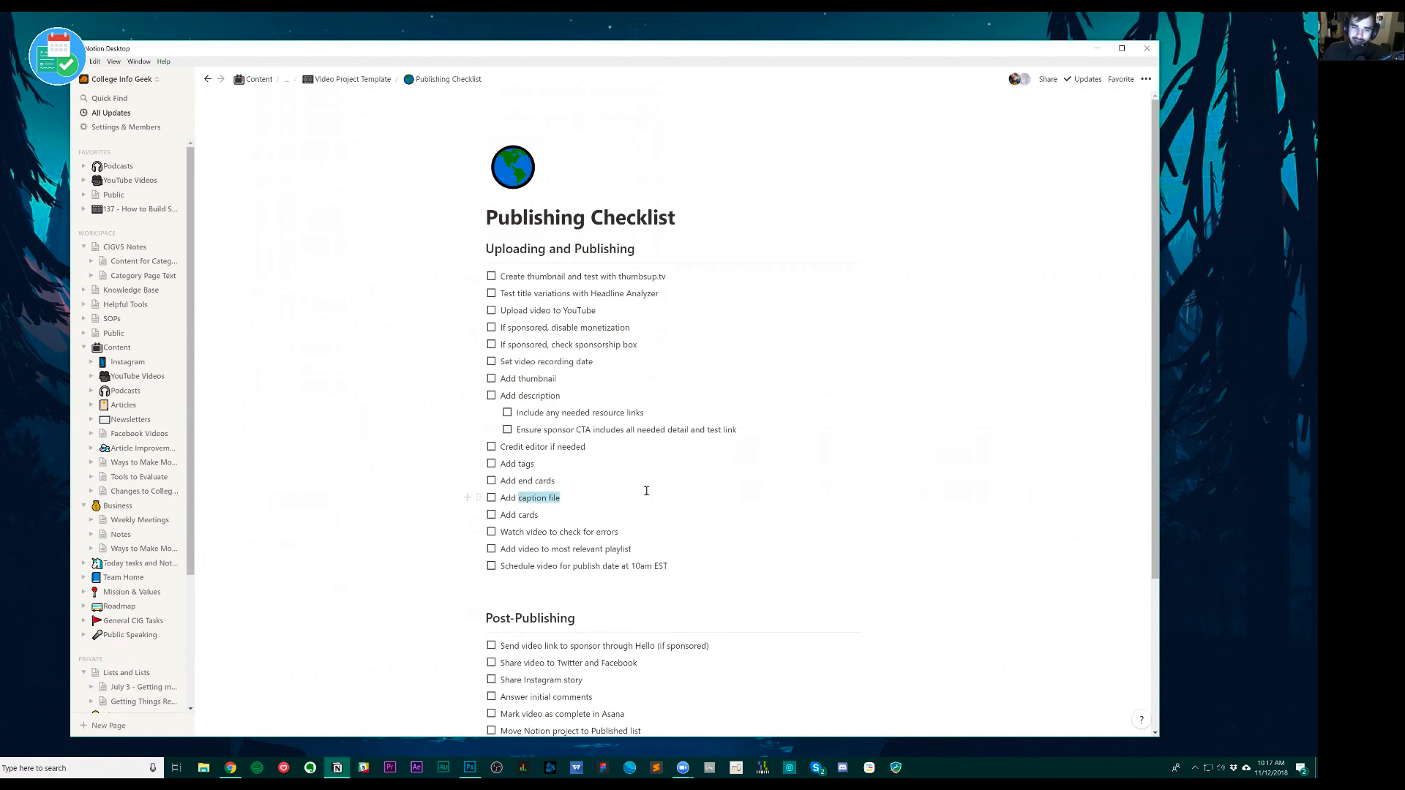
left_click(1004, 451)
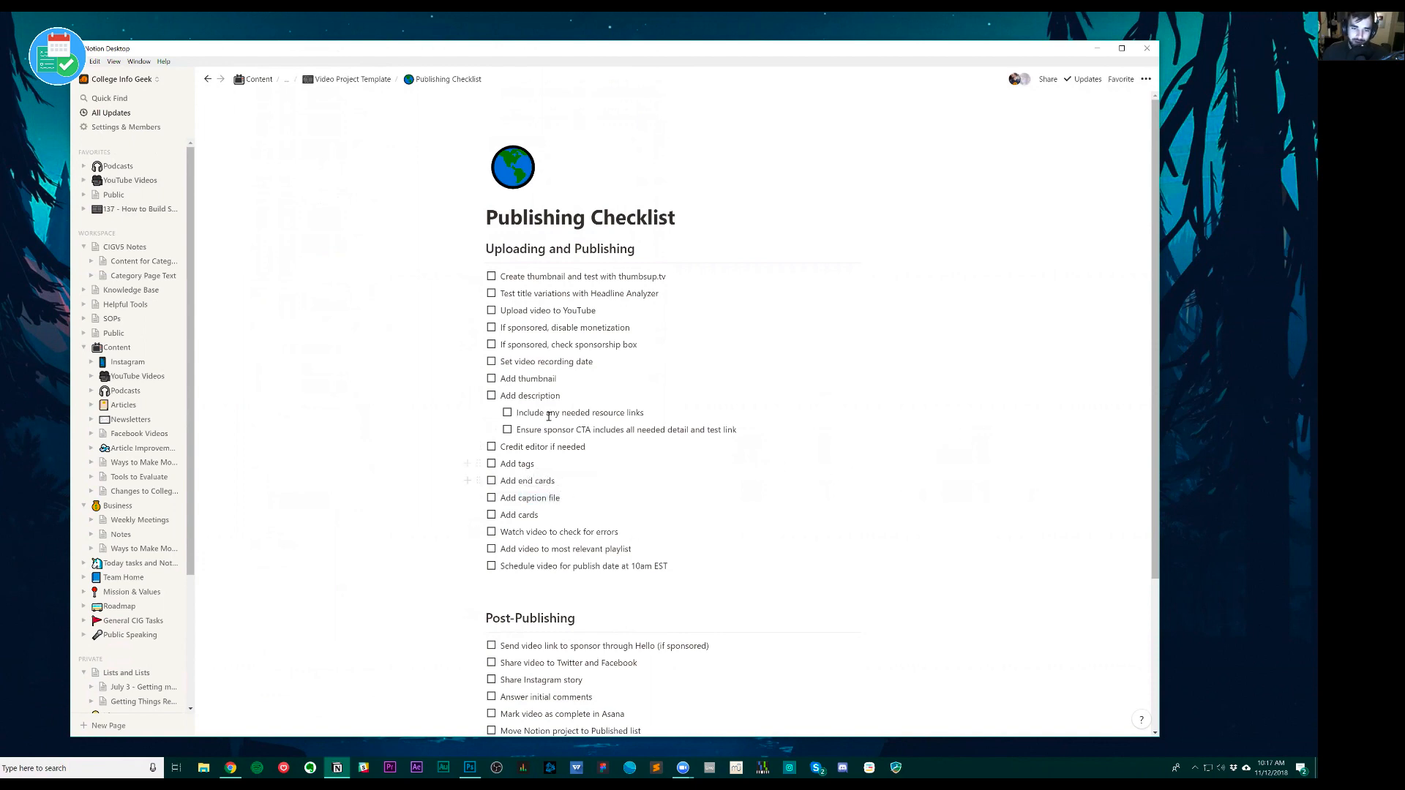
- From the Video Project Template, view the Script and Research and Notes subpages and return to the template
left_click(333, 79)
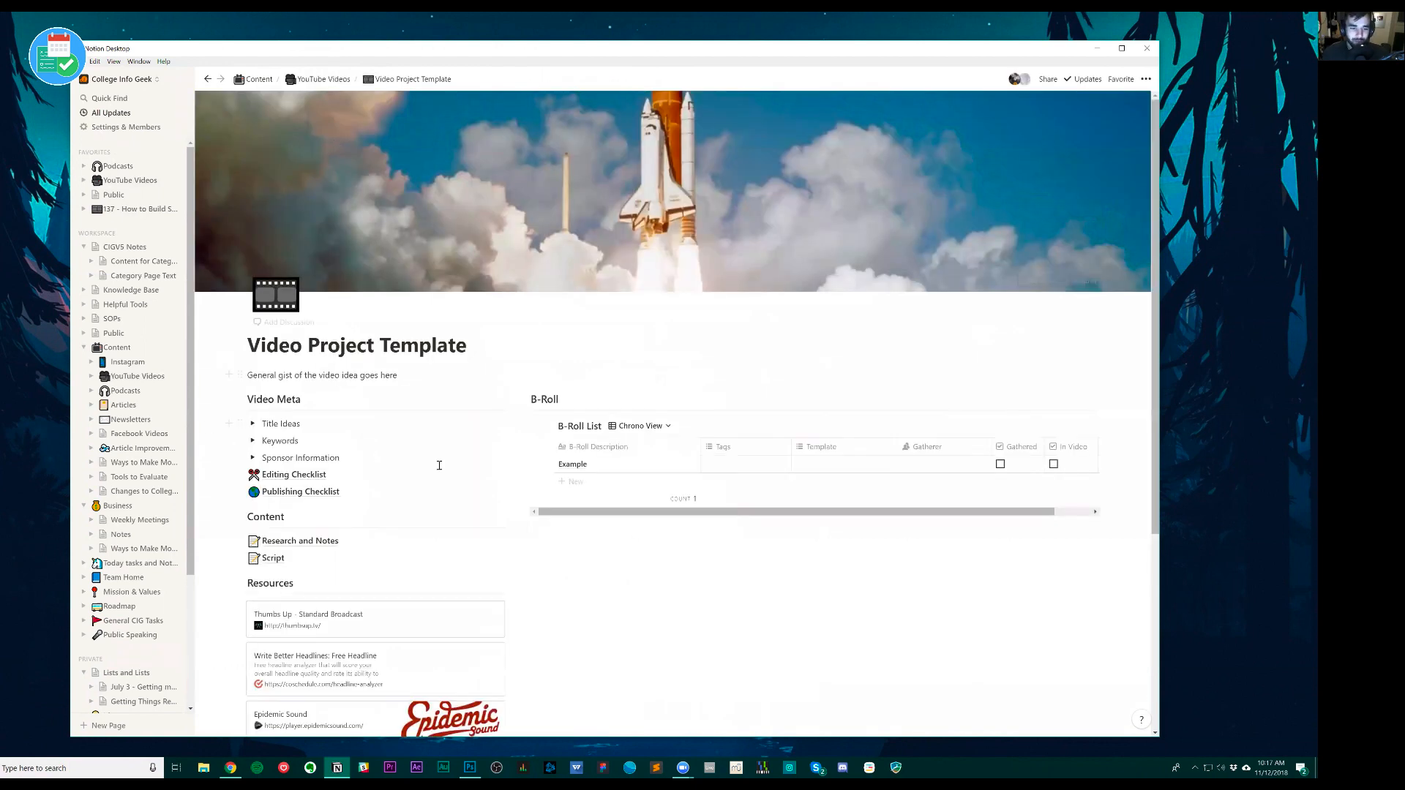
scroll(583, 522, "down", 4)
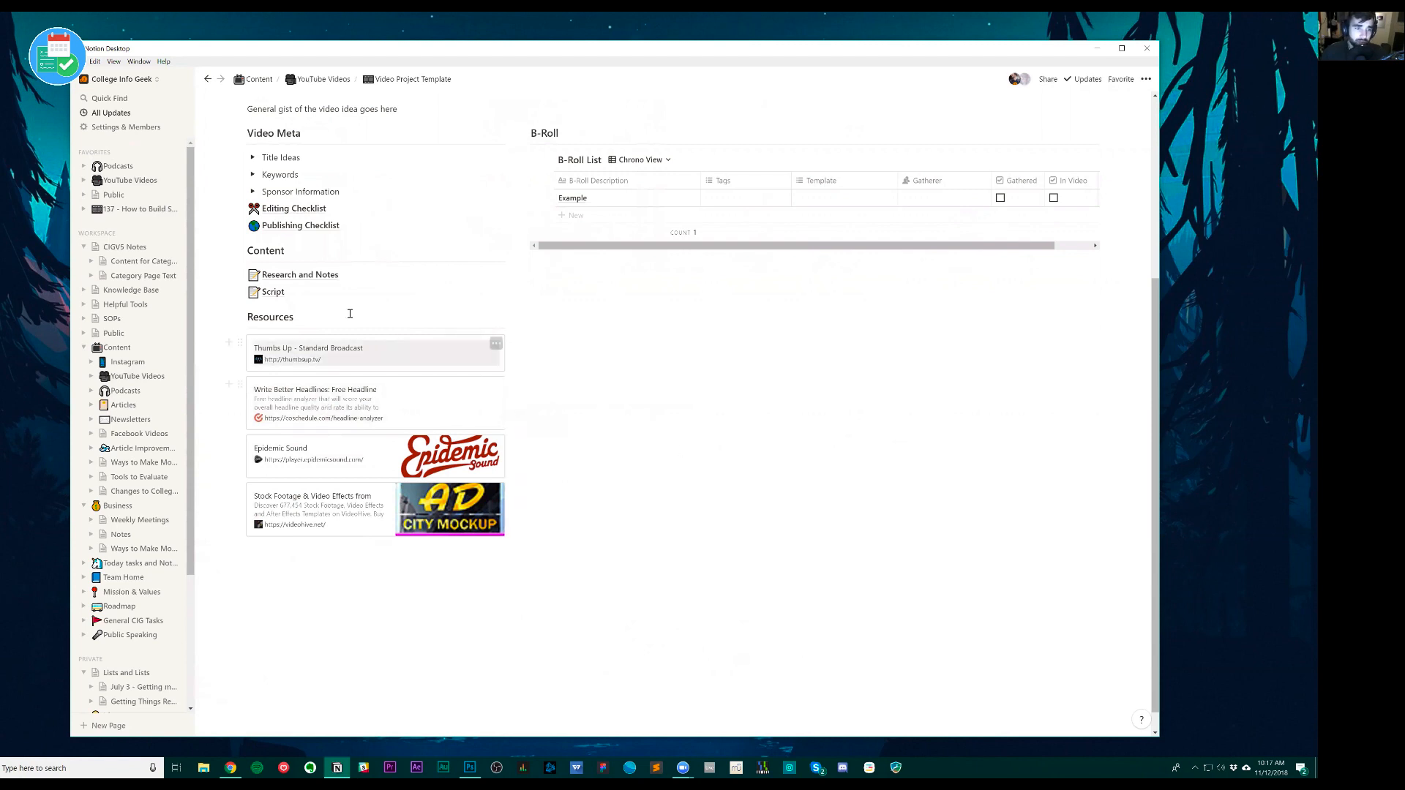
left_click(278, 292)
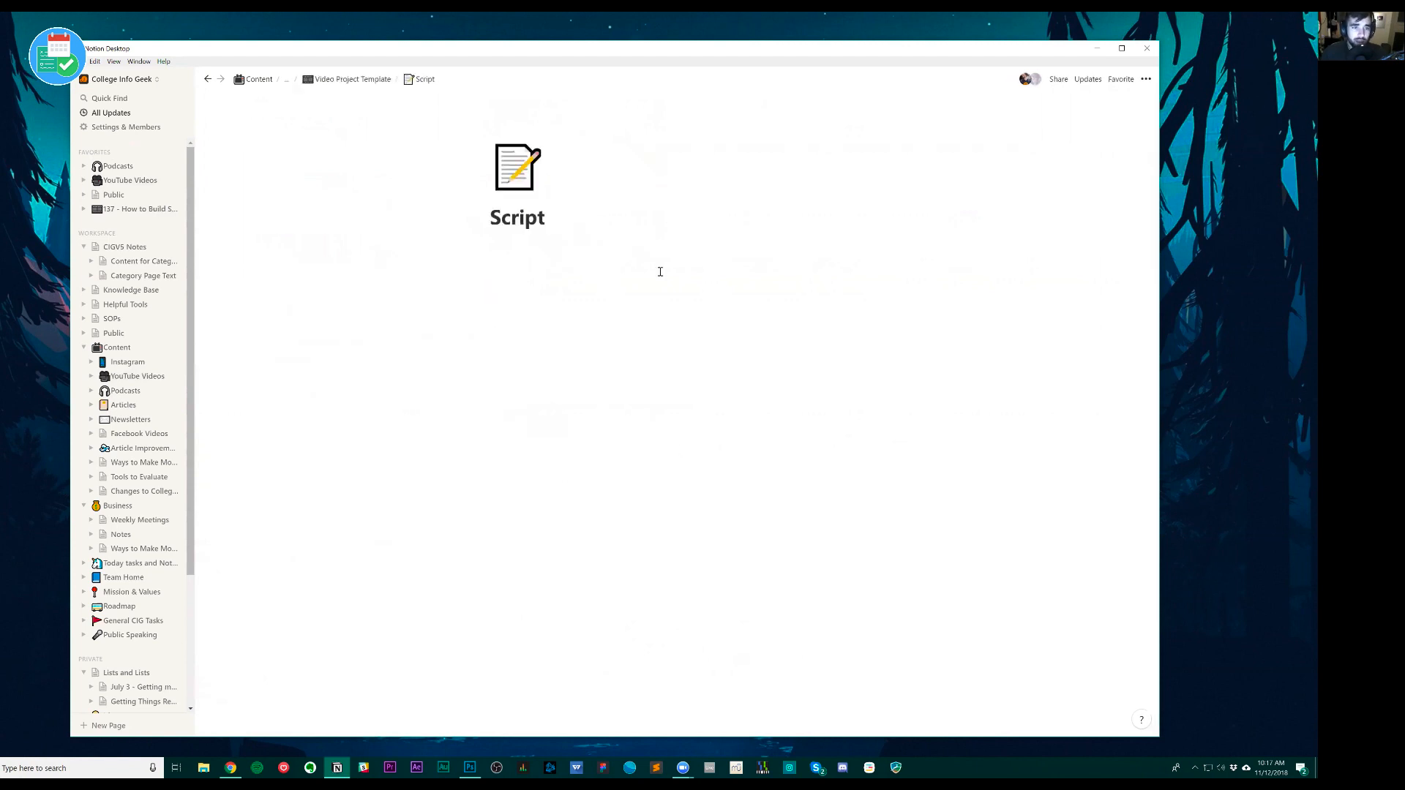
left_click(366, 81)
left_click(300, 541)
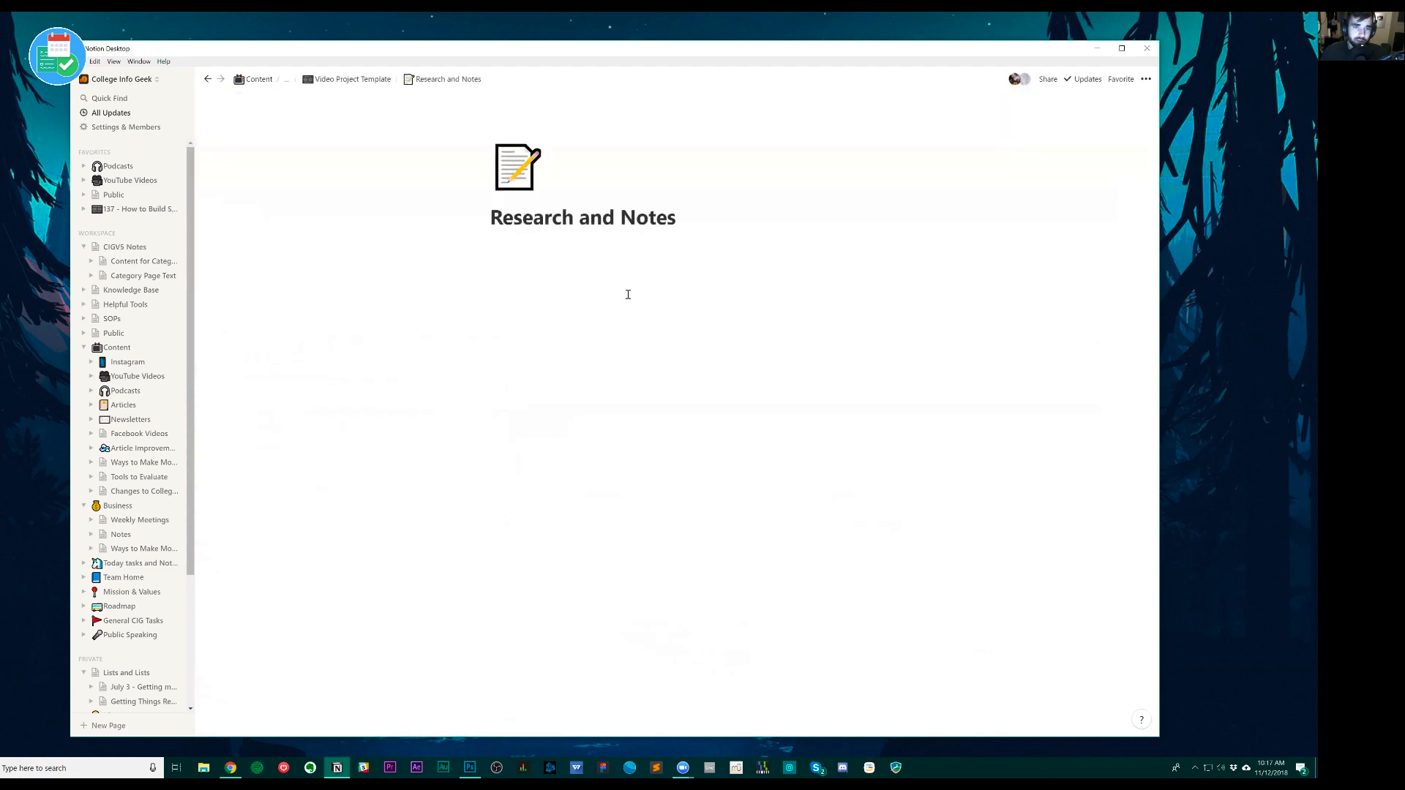
left_click(355, 79)
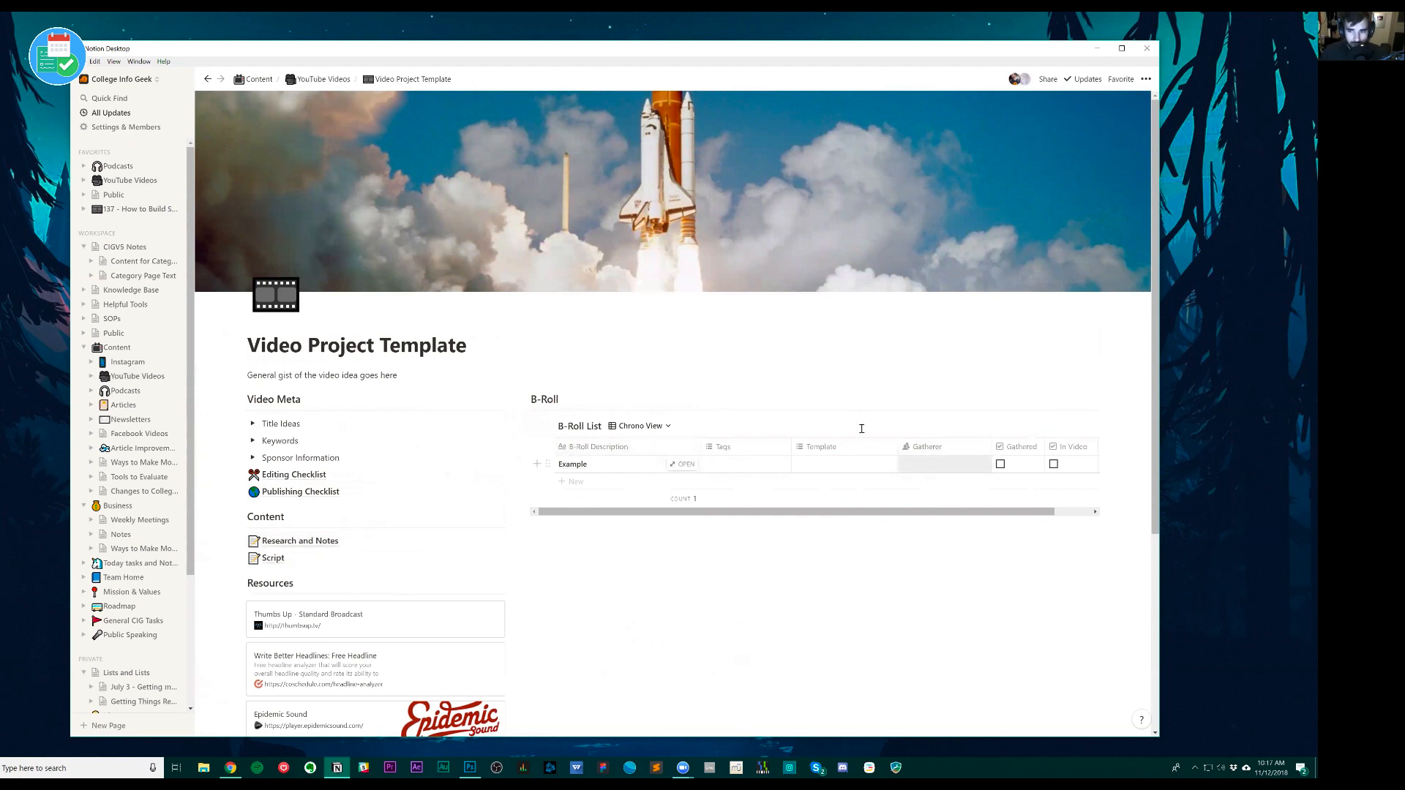
- Go back to YouTube Videos and reopen the project "137 - How to Build Self-Discipline (WT)" as a full page
left_click(323, 79)
scroll(379, 481, "down", 3)
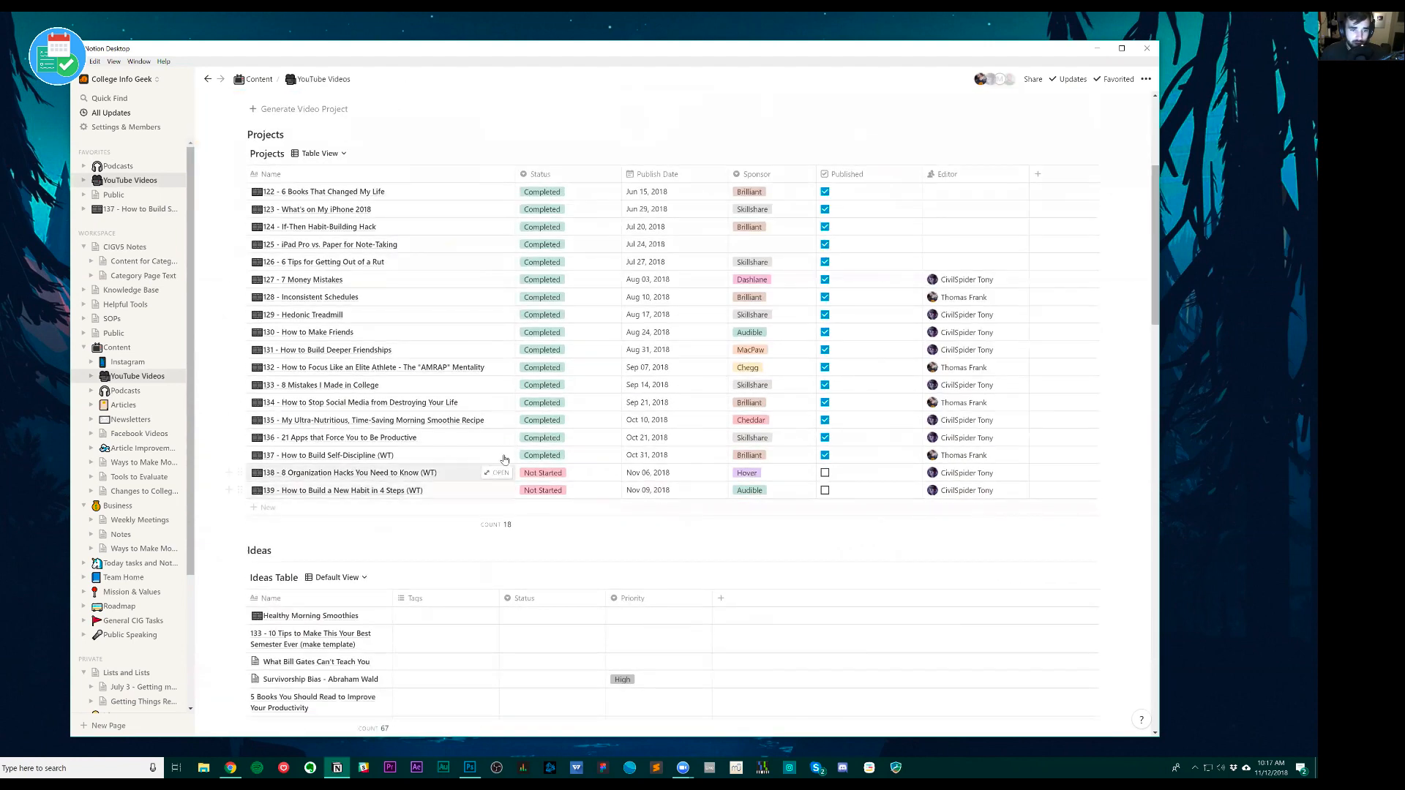
left_click(499, 456)
left_click(441, 119)
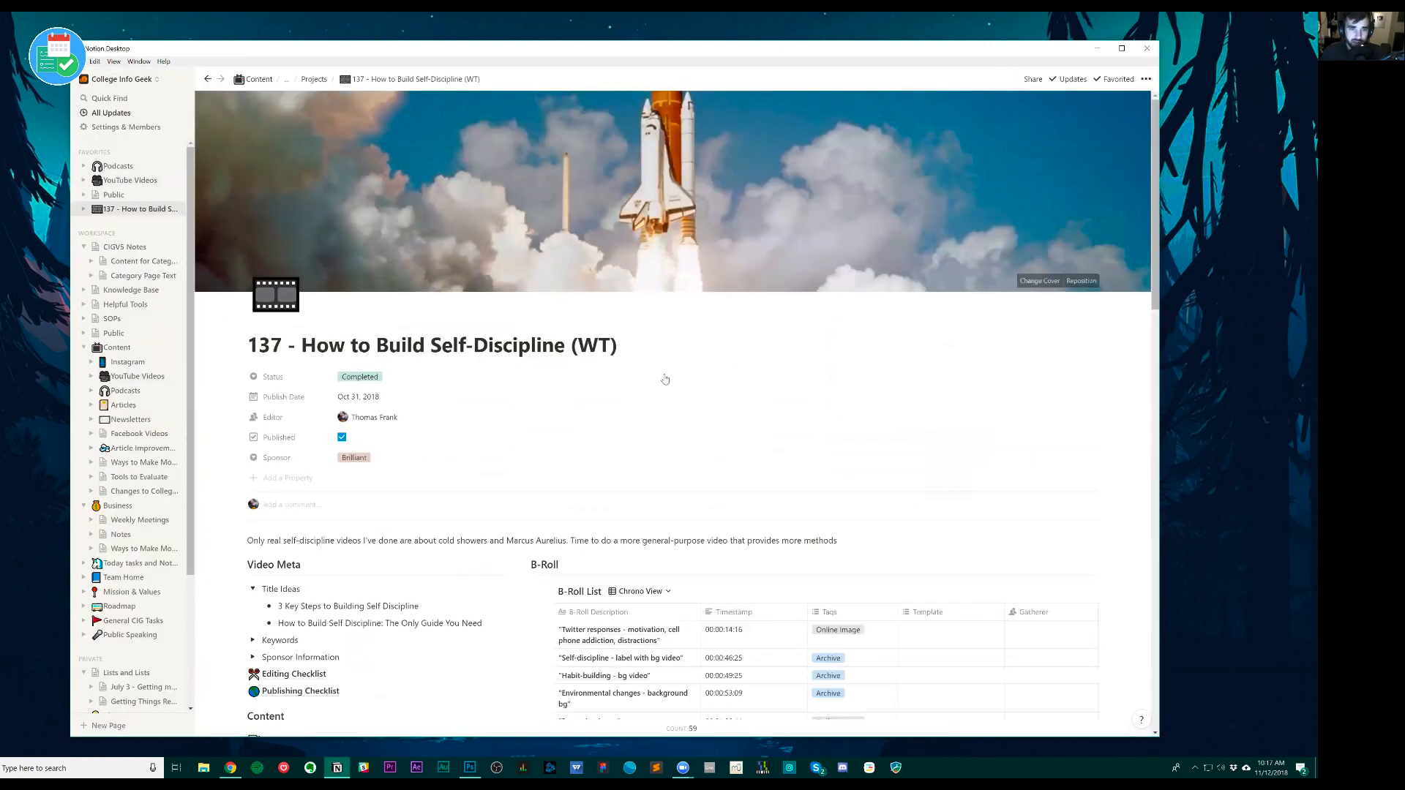
- Look over the project's properties, Video Meta, Content and Resources sections, and open its B-Roll List as a full page
scroll(488, 578, "down", 2)
scroll(488, 578, "down", 3)
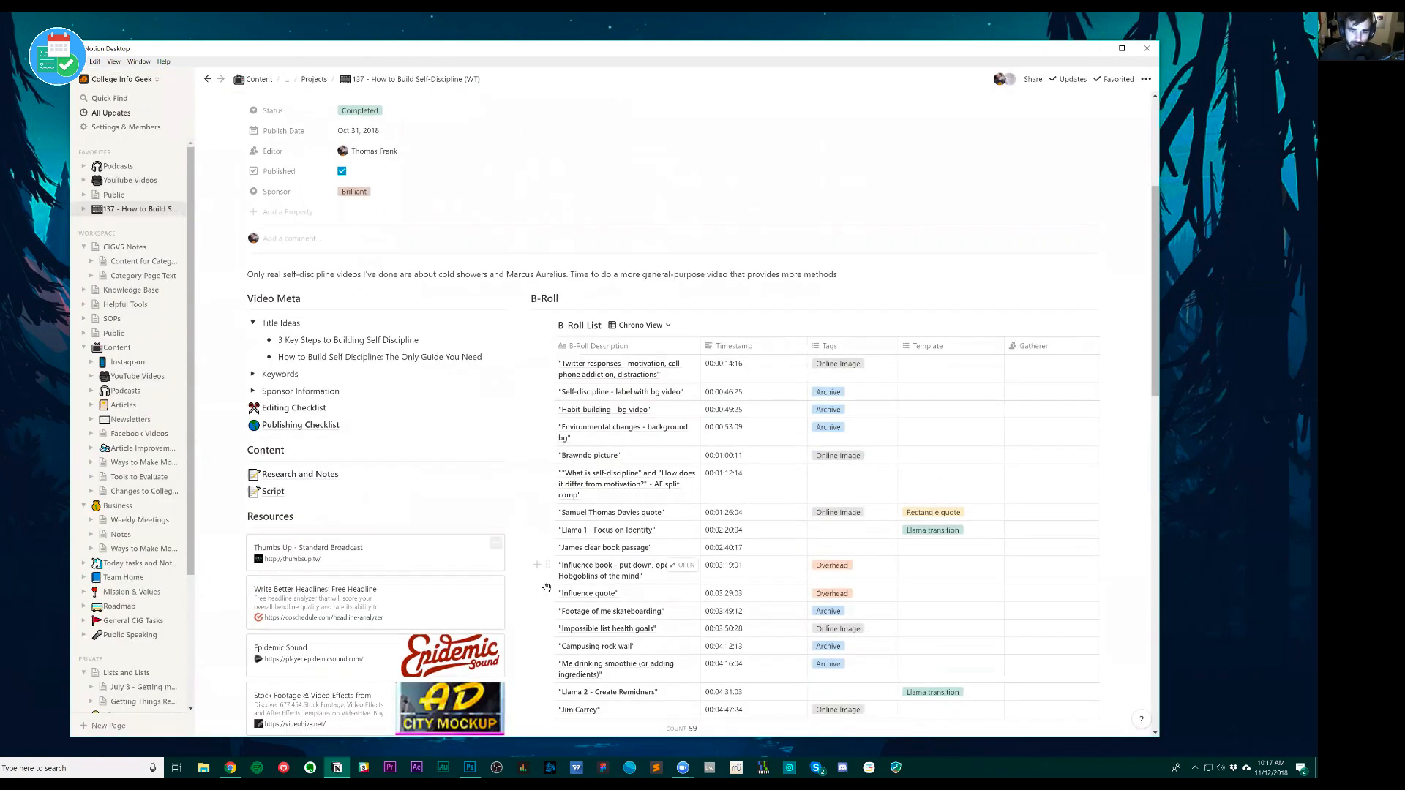
scroll(686, 316, "up", 1)
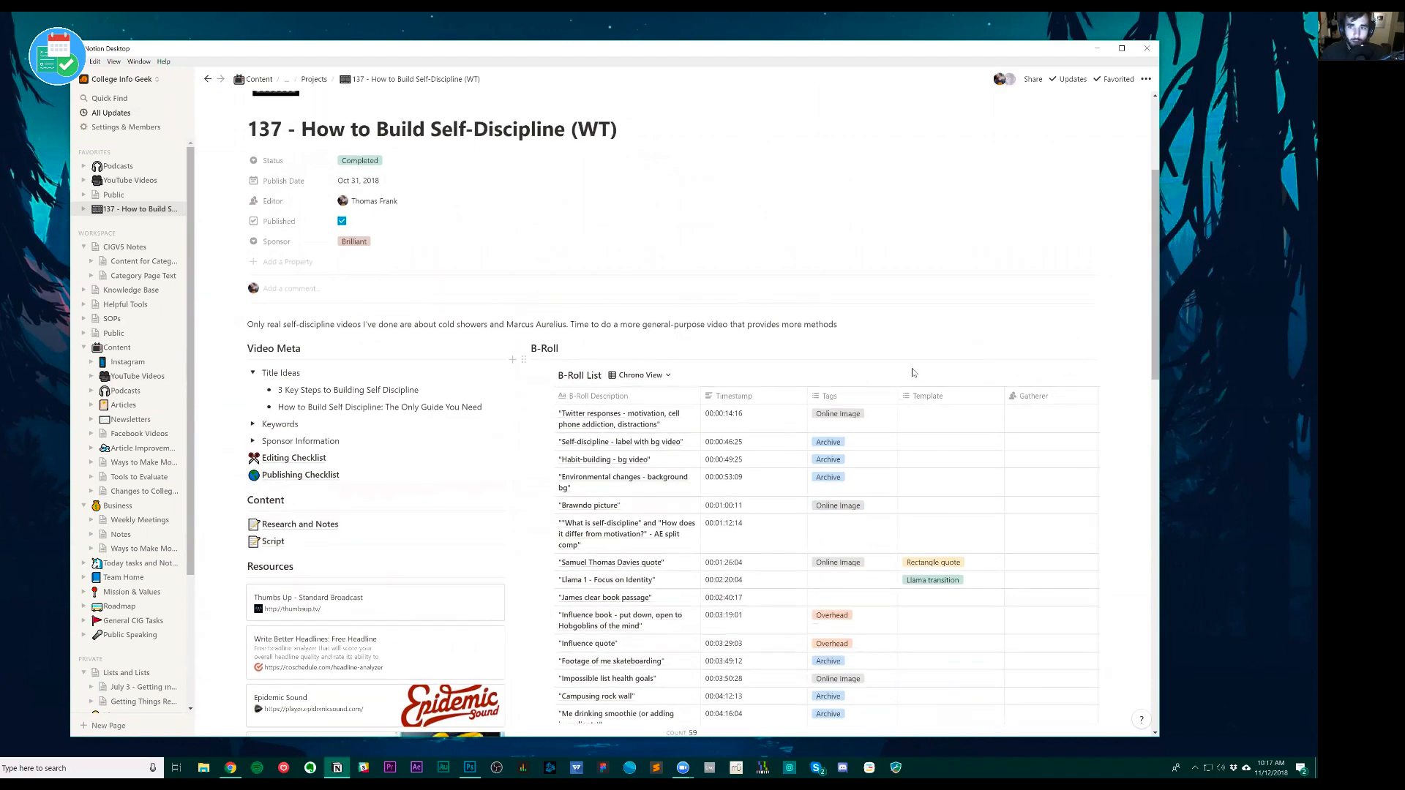
left_click(1013, 377)
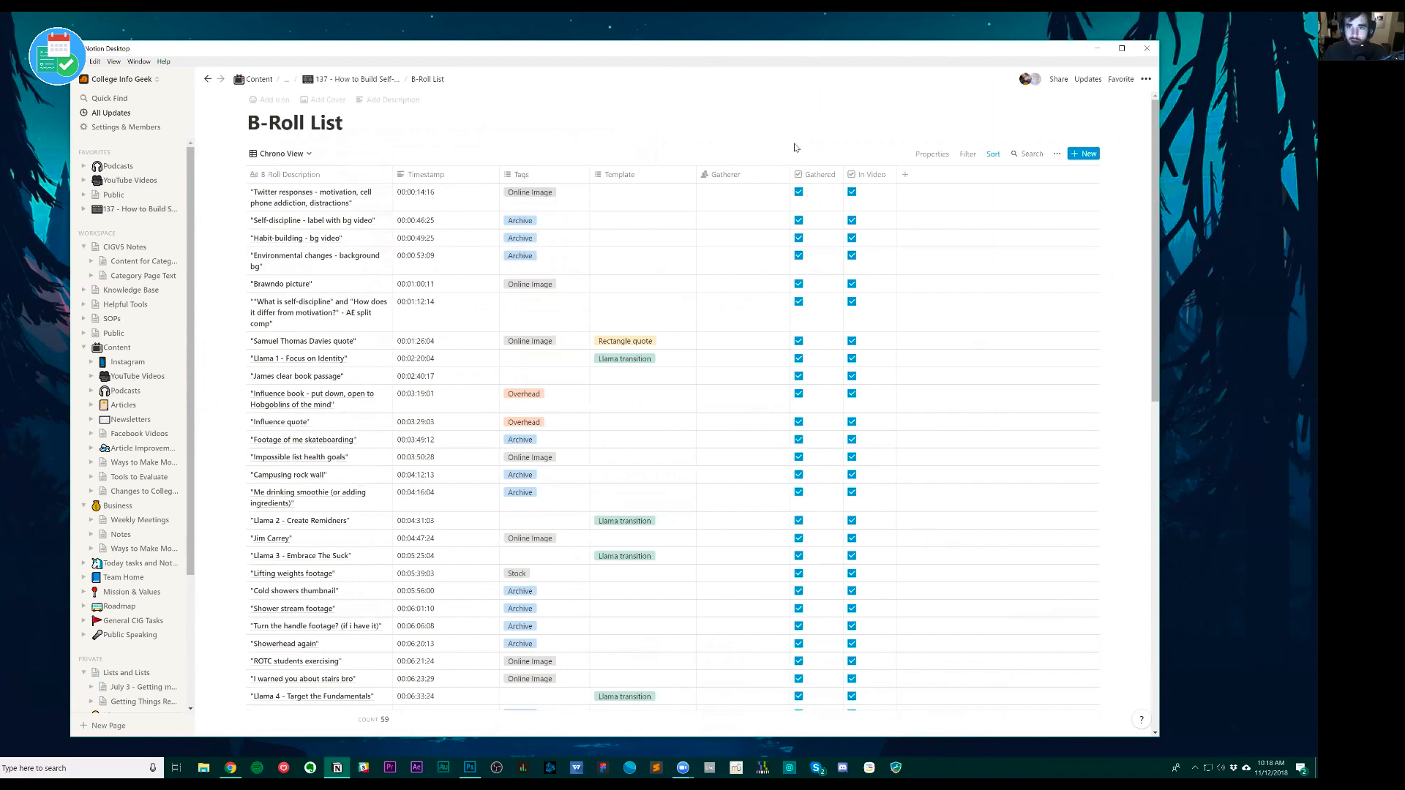
- Switch to Chrome, open frame.io in a new tab, sign in and dismiss the Share Frame.io popup
key("alt+Tab")
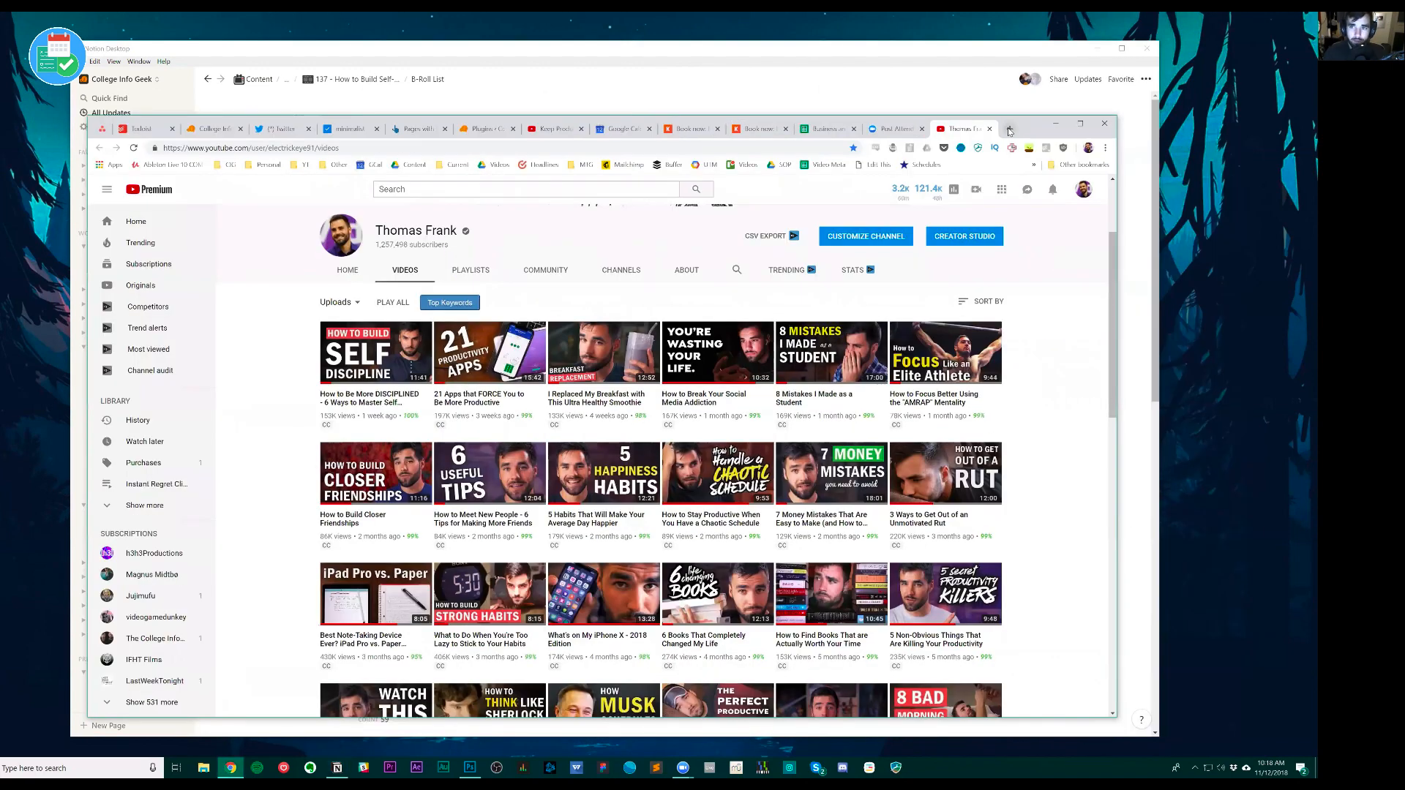
left_click(1010, 129)
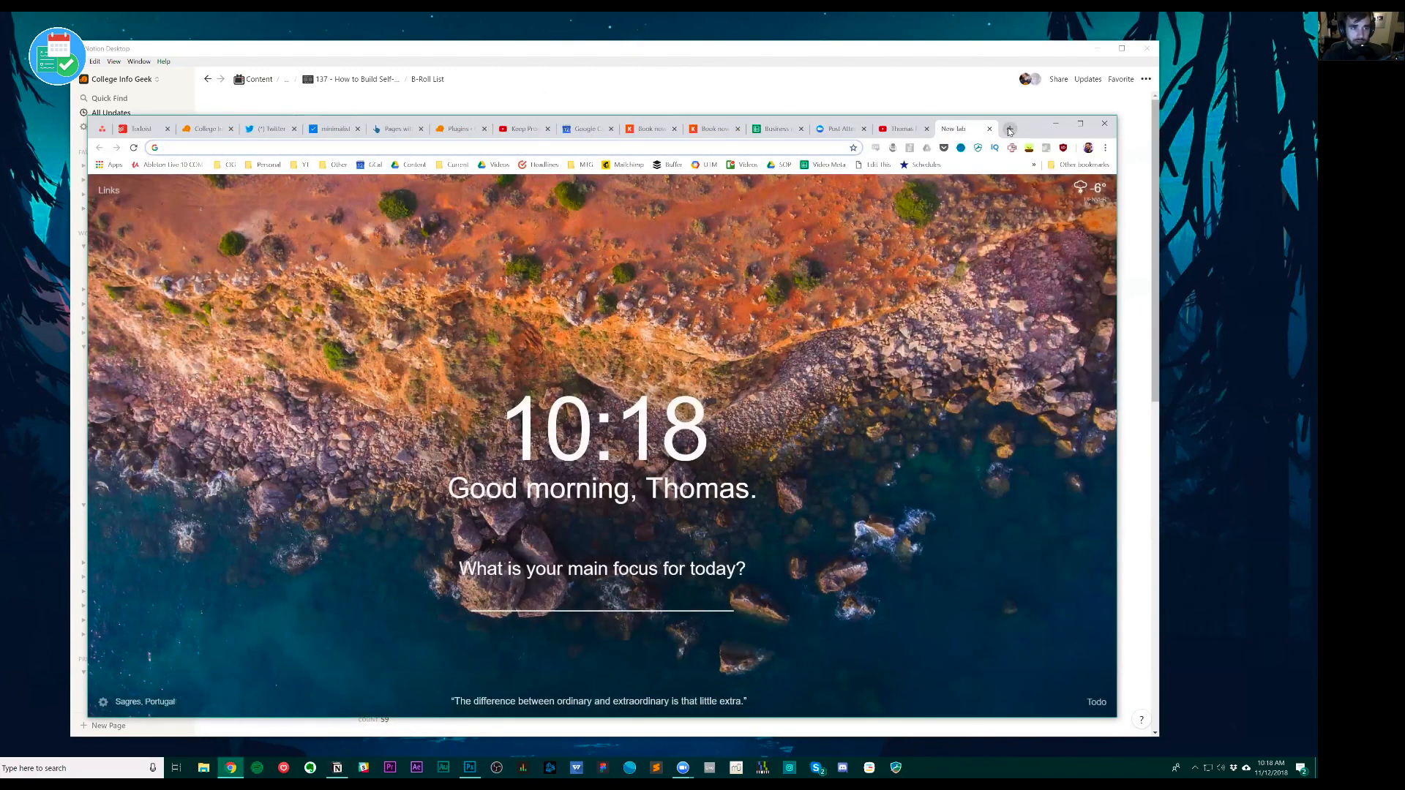
type("frame.io")
key("Return")
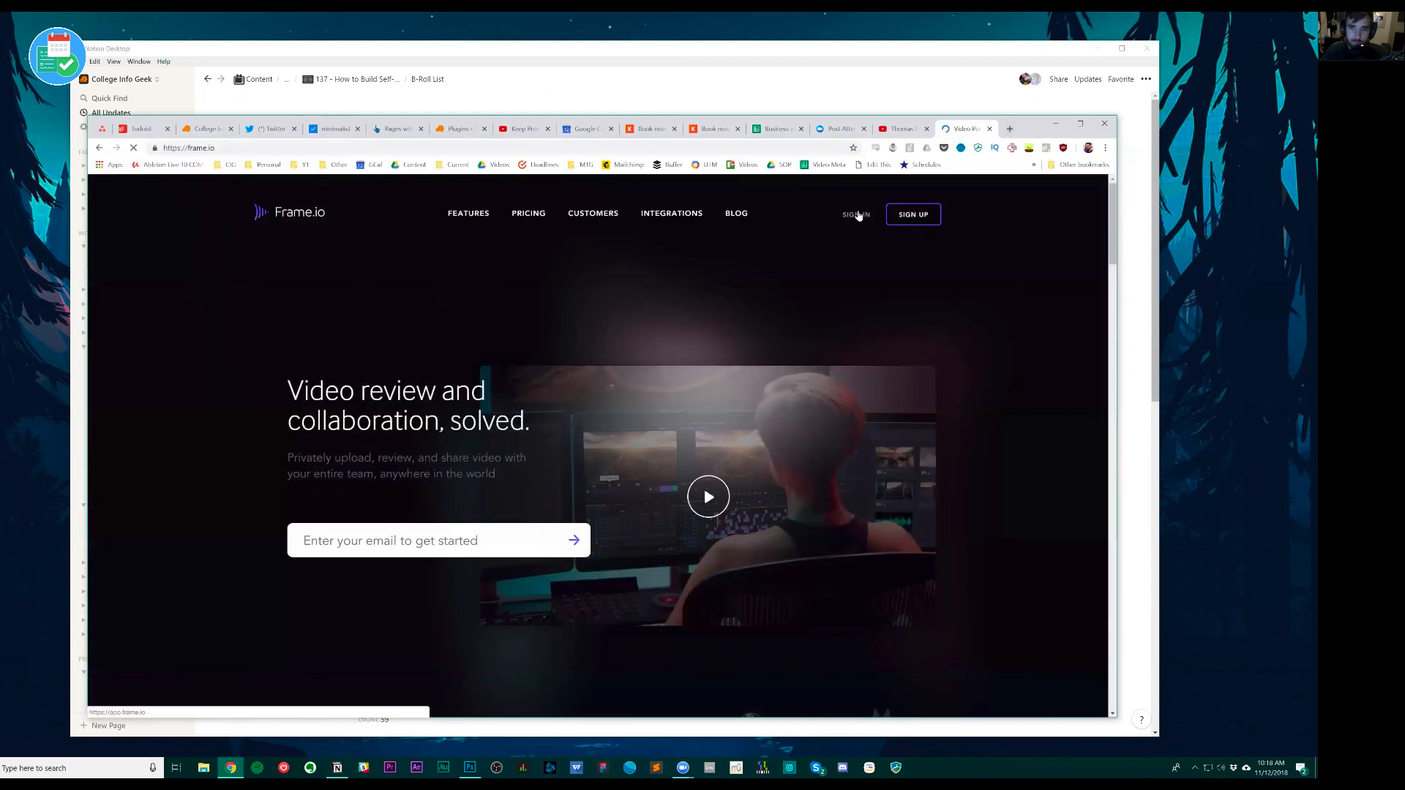
left_click(854, 214)
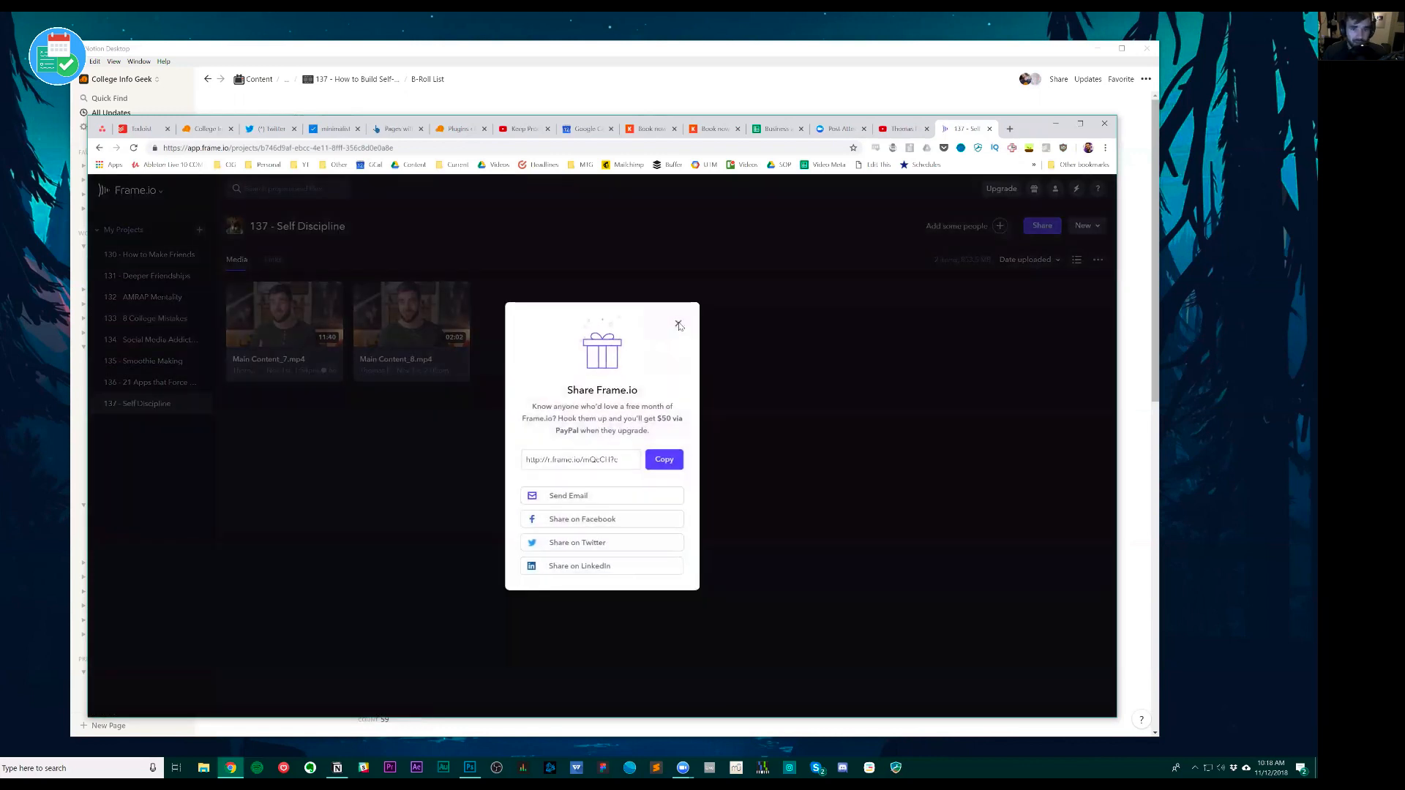
left_click(678, 325)
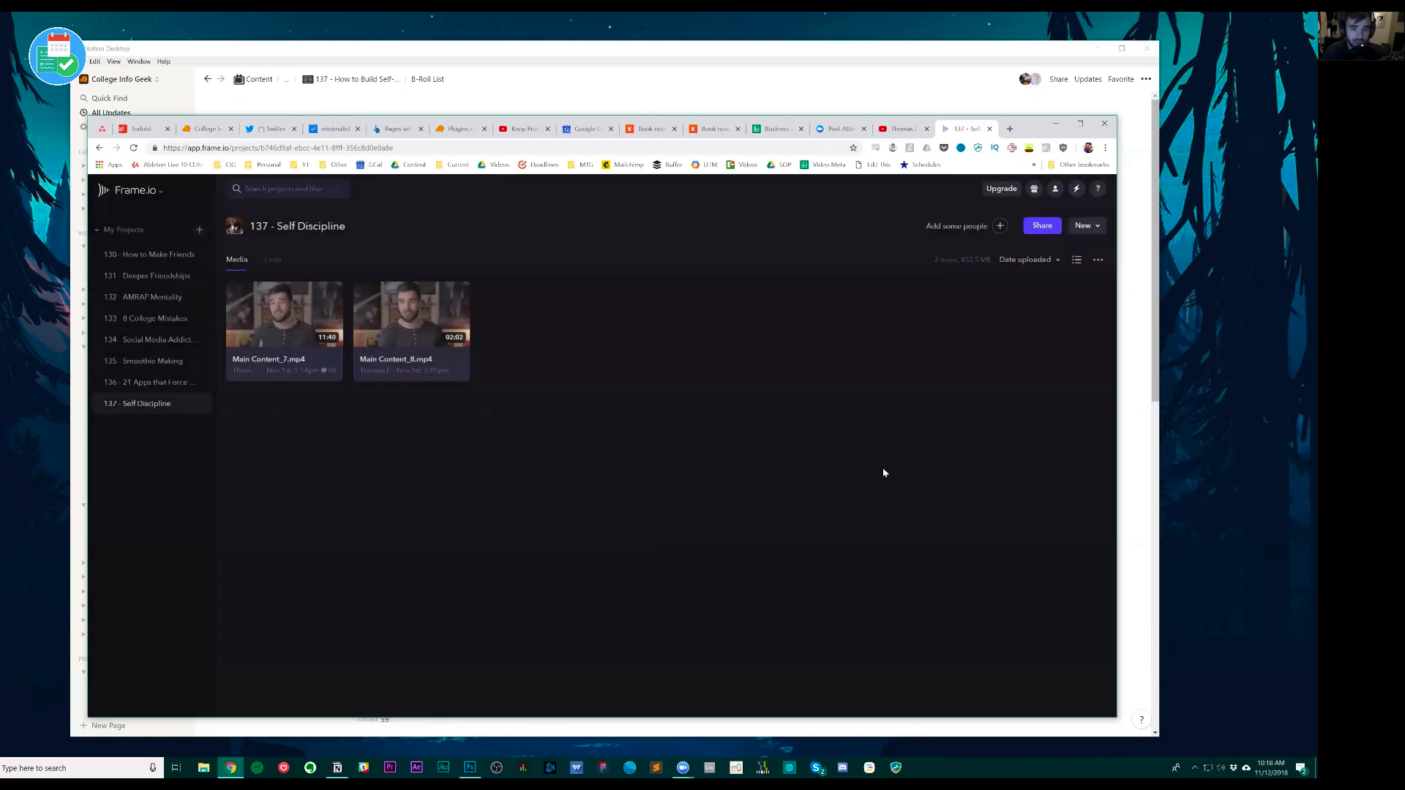
- Open Main Content_7.mp4 in the 137 - Self Discipline project, jump to about 02:56 and read through its timecoded comments
left_click(333, 340)
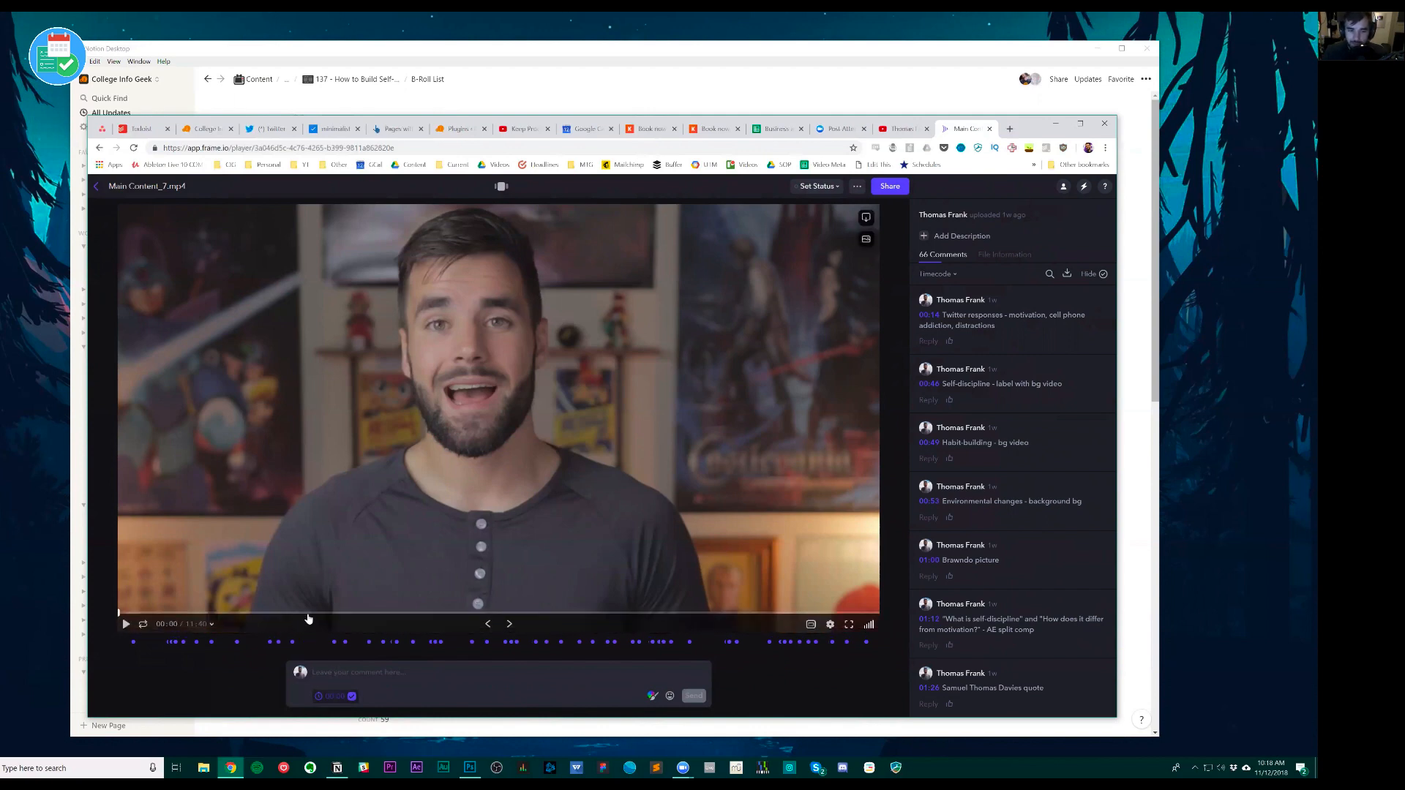
left_click(308, 614)
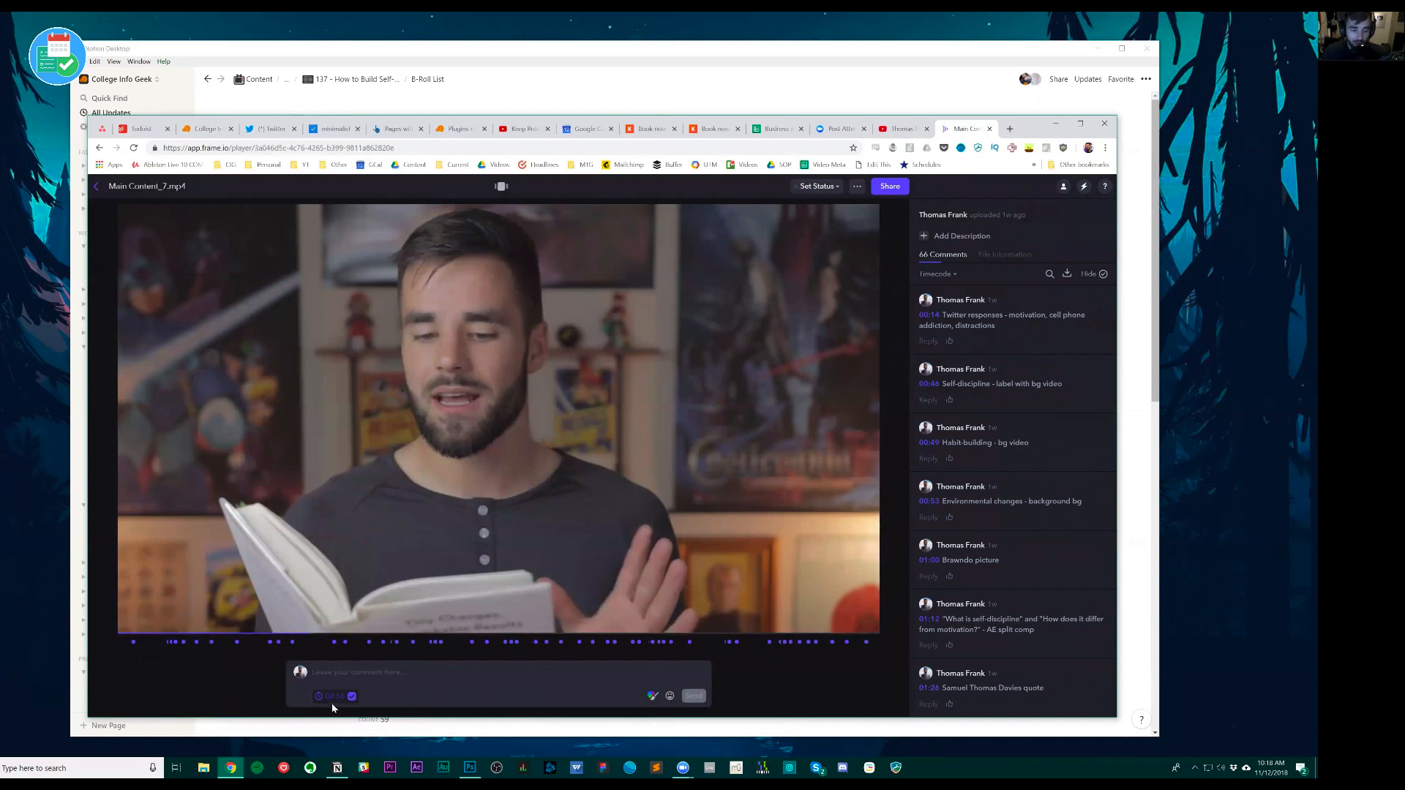
scroll(1024, 402, "down", 3)
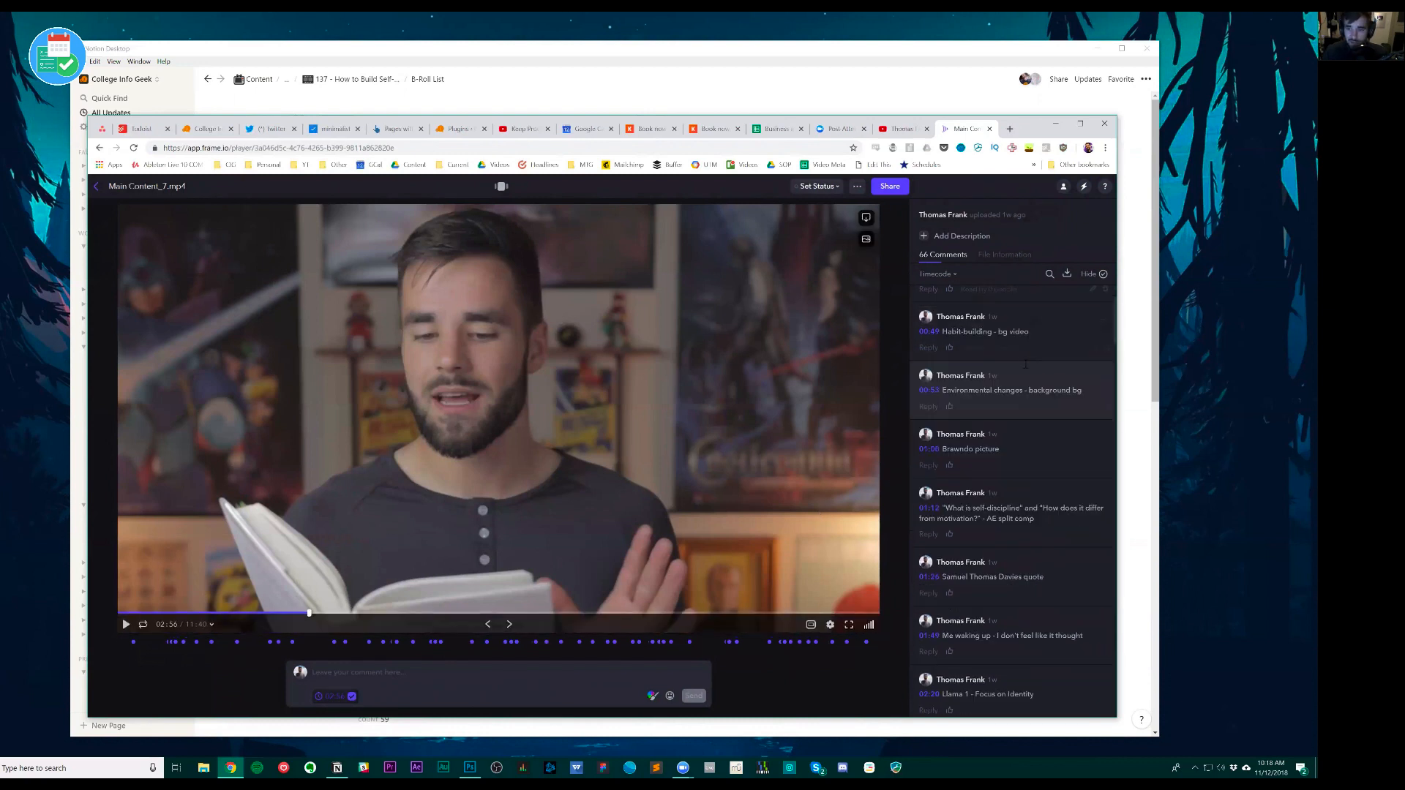
scroll(1025, 421, "up", 2)
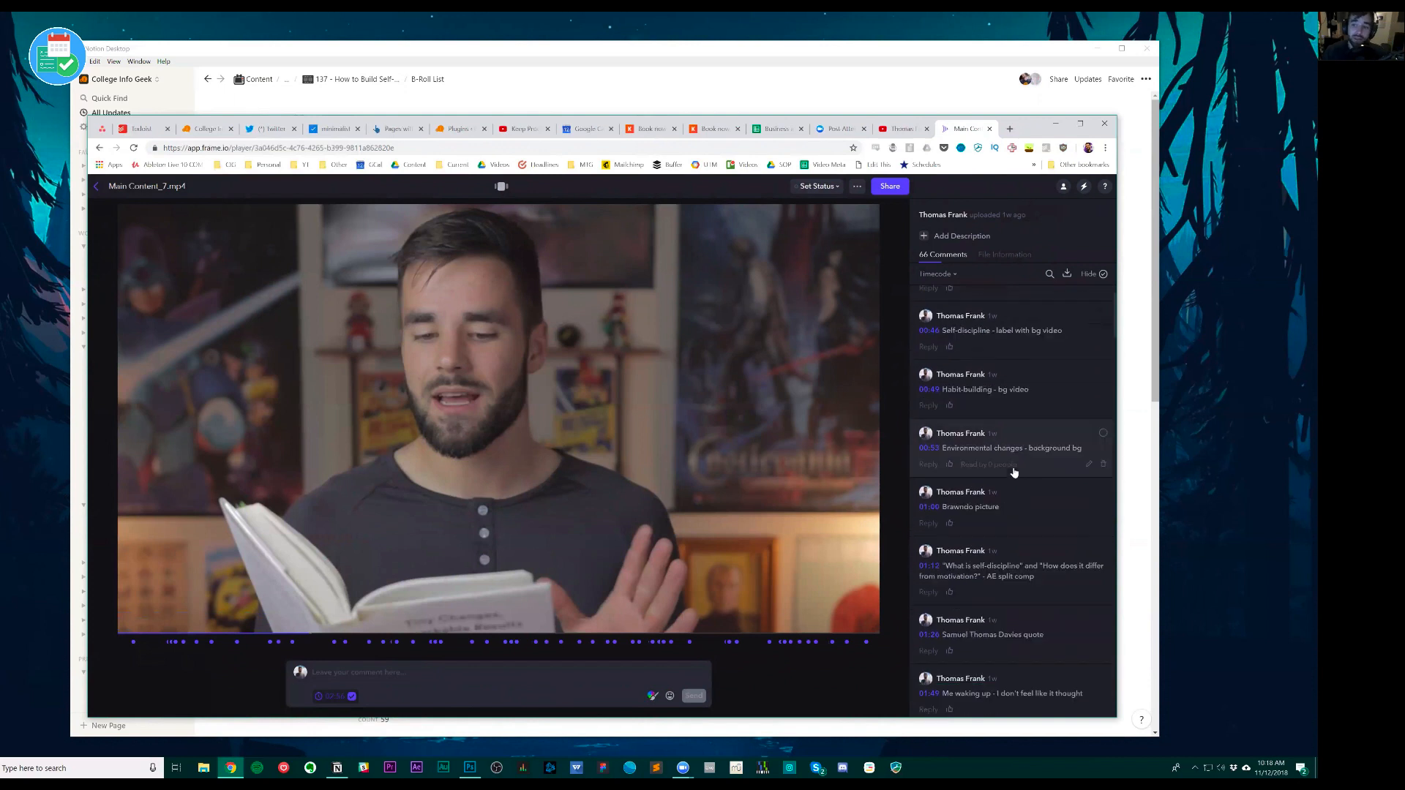
scroll(1025, 469, "up", 1)
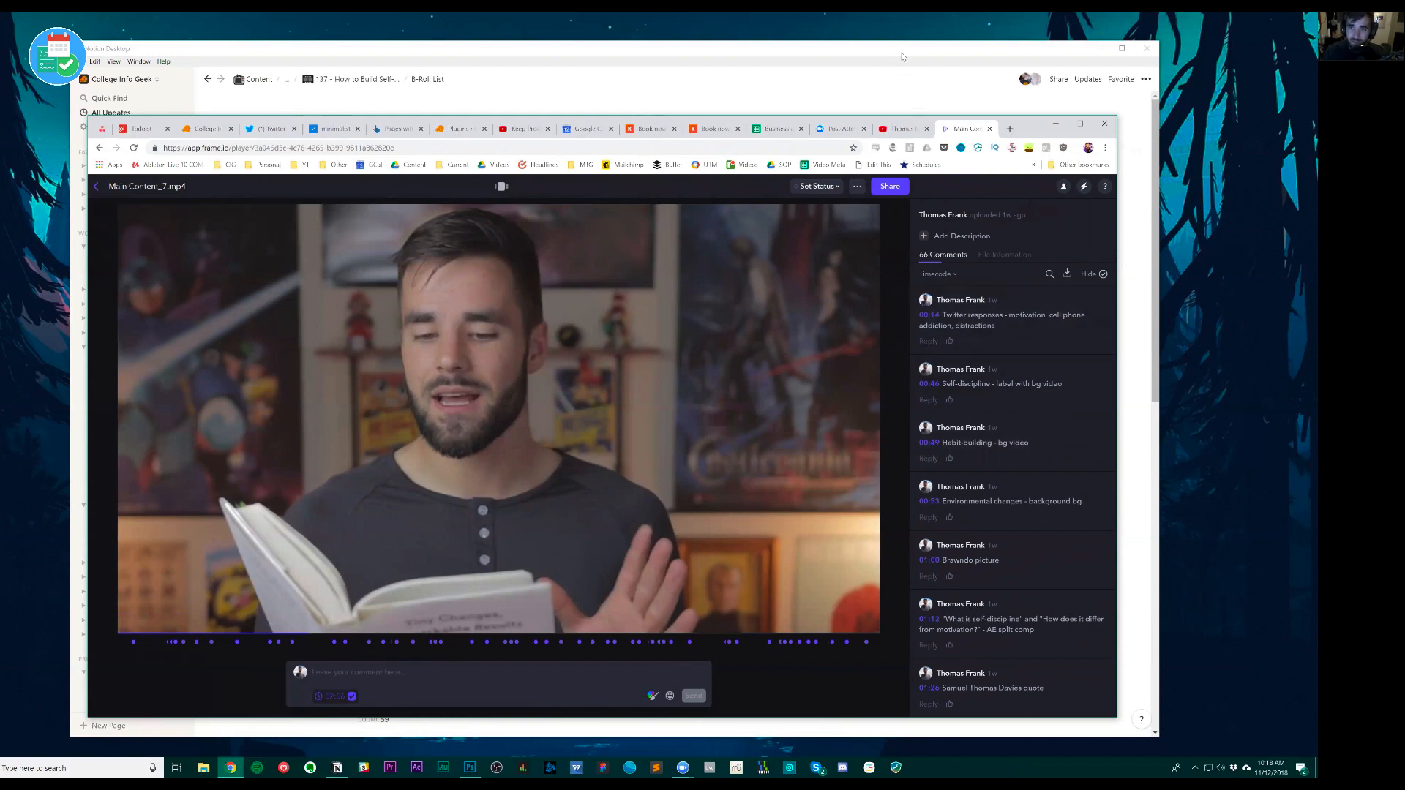
- Return to the B-Roll List in Notion and view its sort settings
left_click(304, 98)
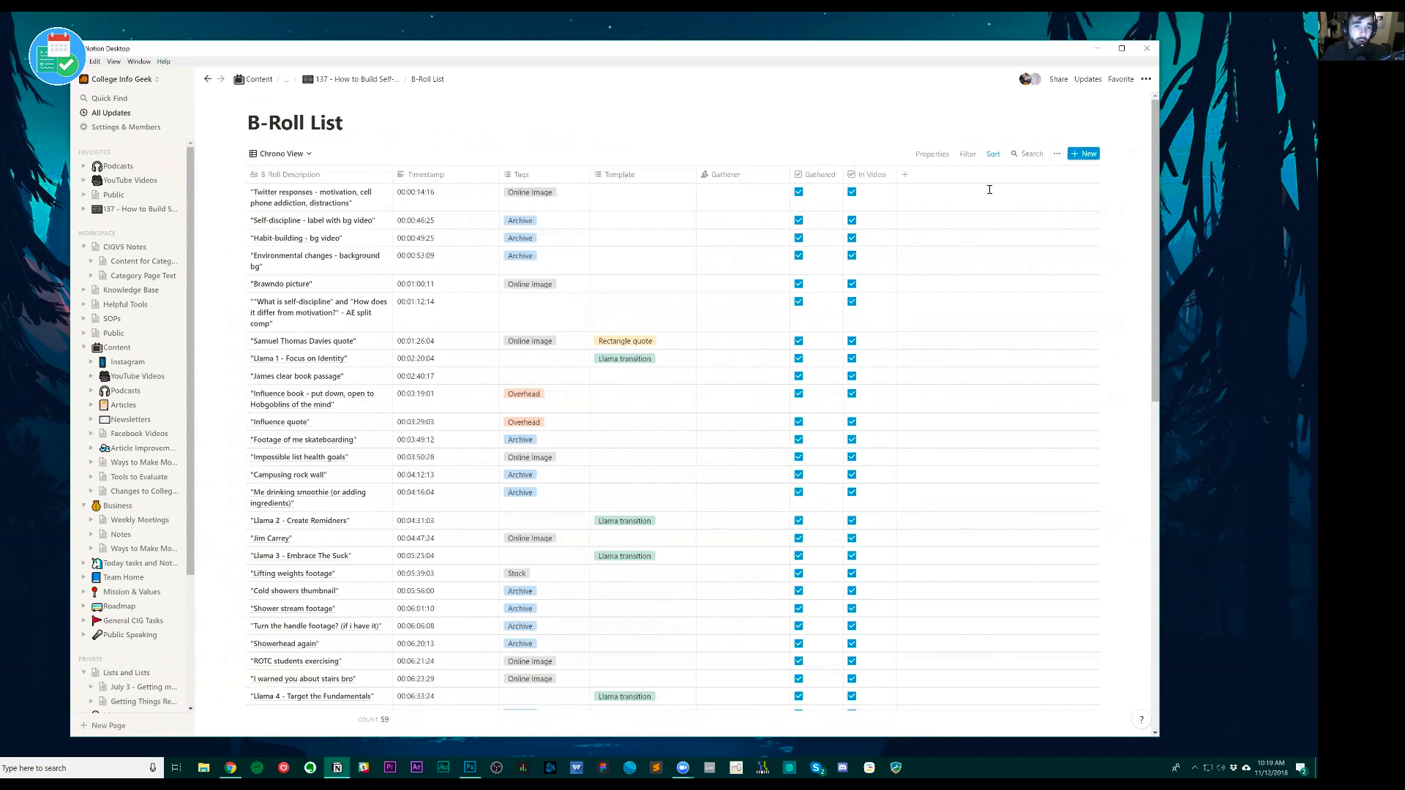
left_click(993, 153)
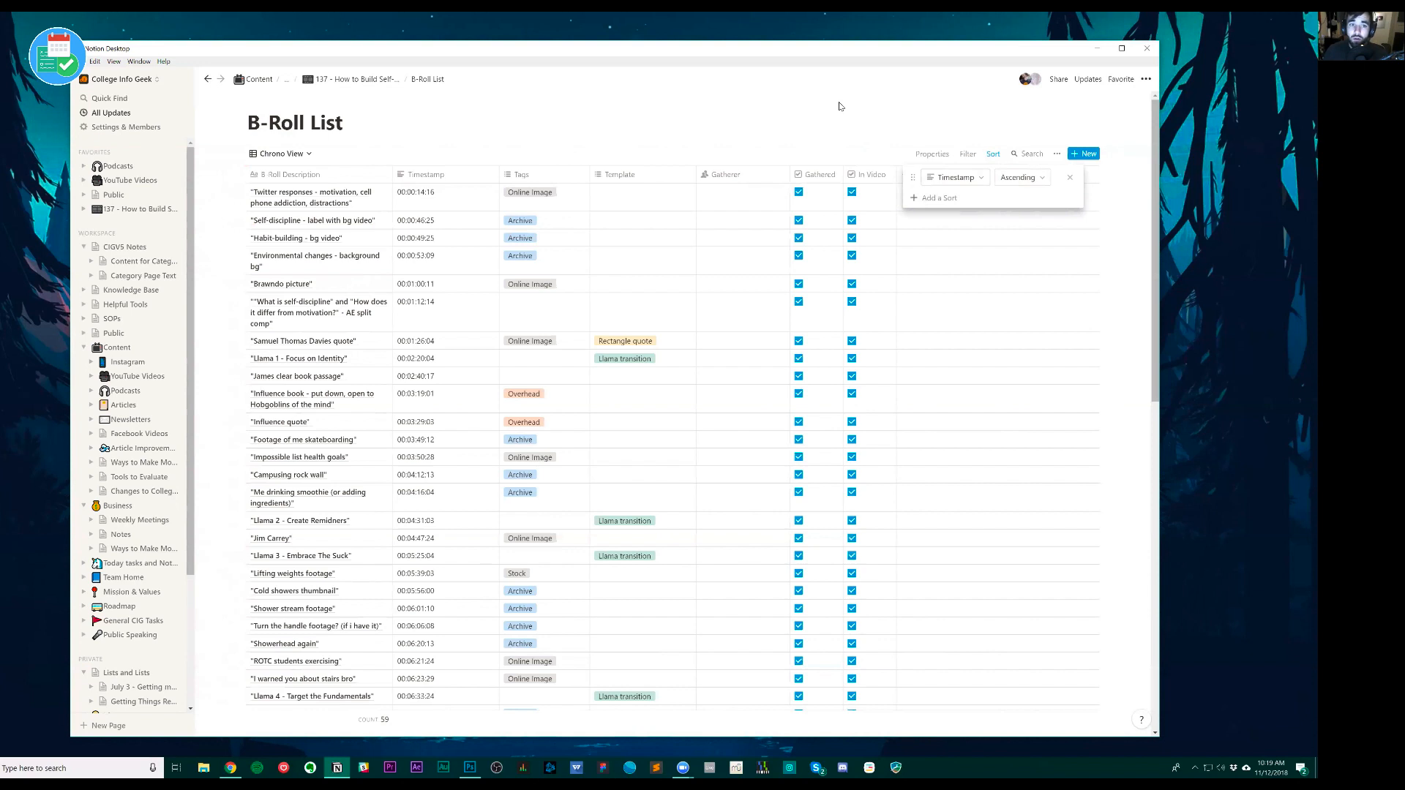
left_click(867, 96)
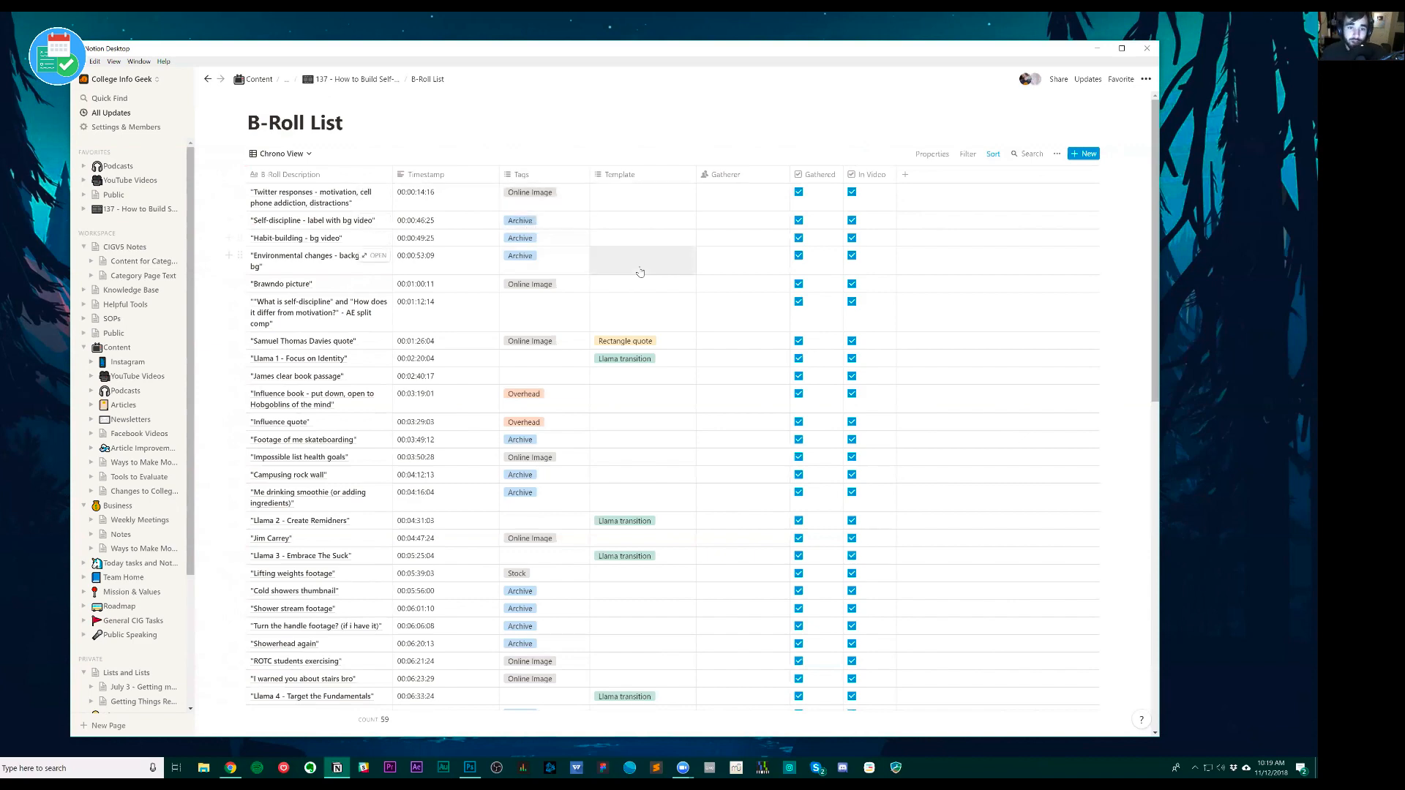
- Read through the B-Roll List's entries with their timestamps, tags and templates, and return to the start of the list
scroll(531, 224, "down", 3)
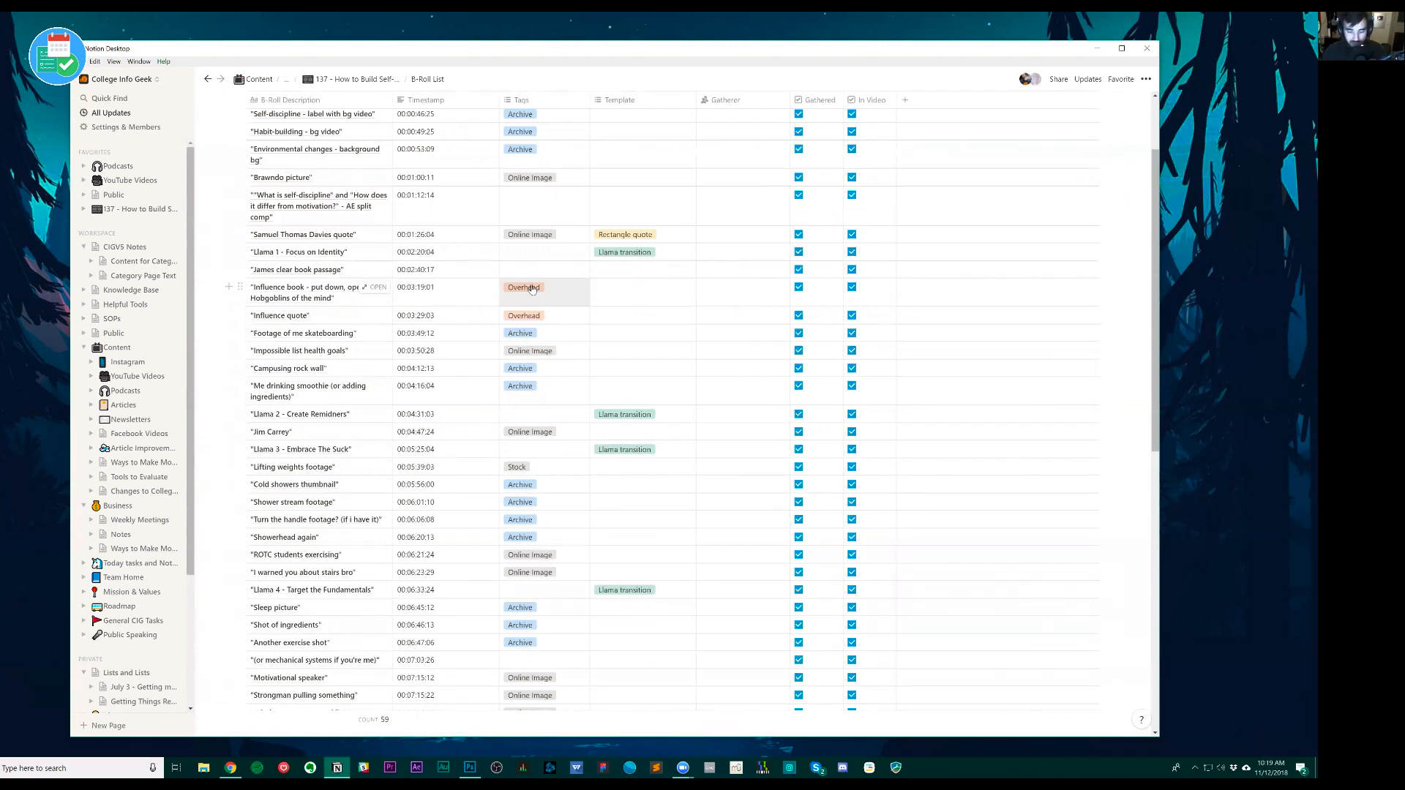
scroll(549, 308, "down", 15)
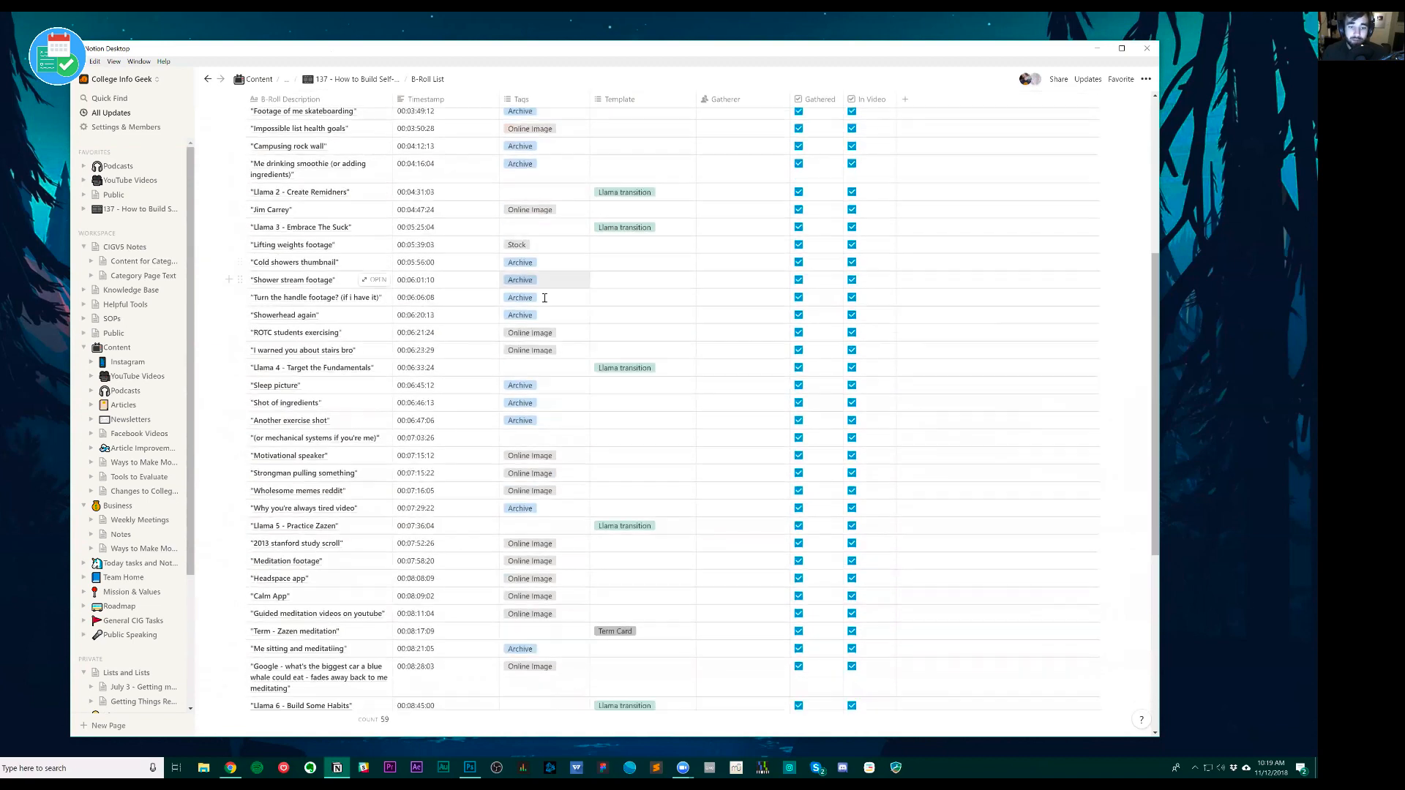
scroll(548, 545, "up", 4)
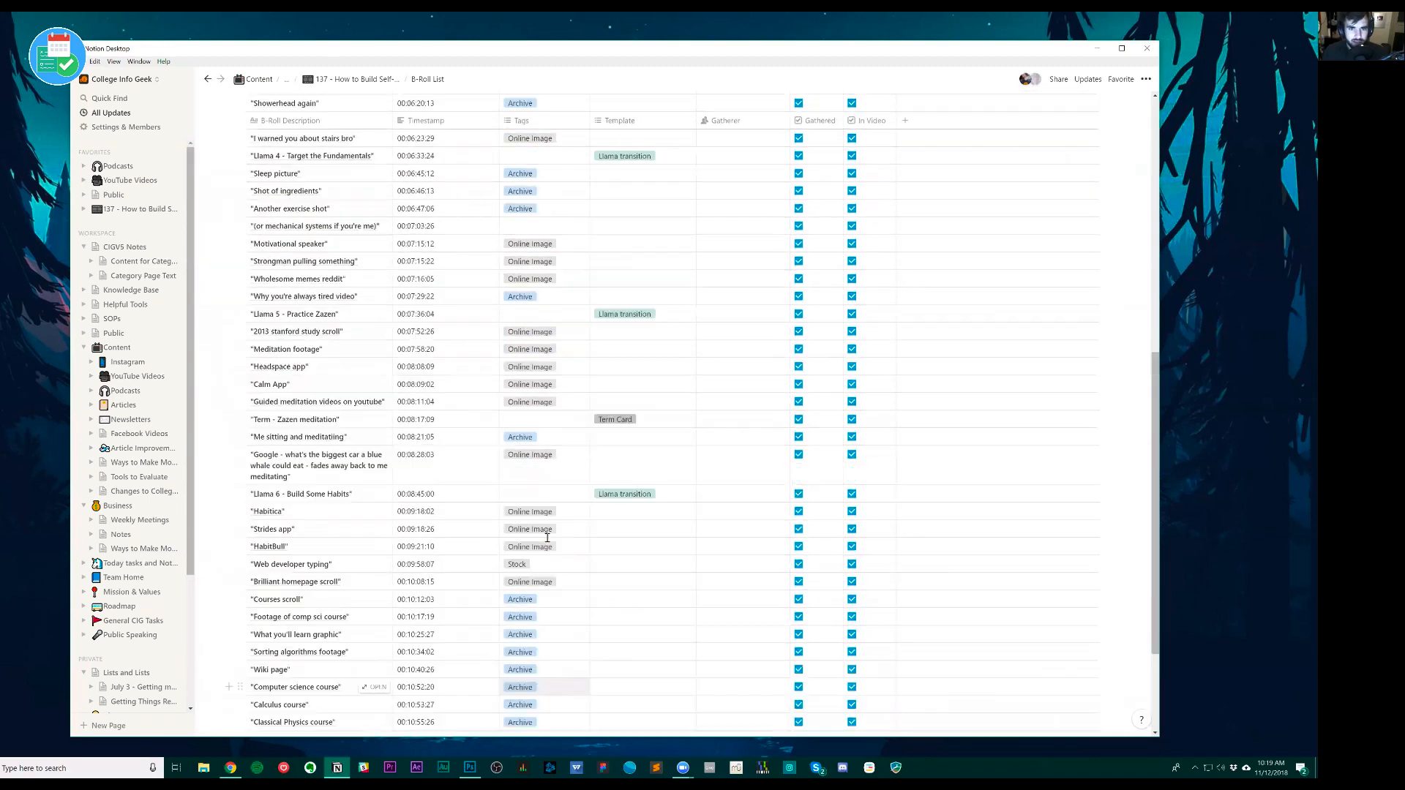
scroll(547, 546, "down", 4)
scroll(549, 547, "up", 9)
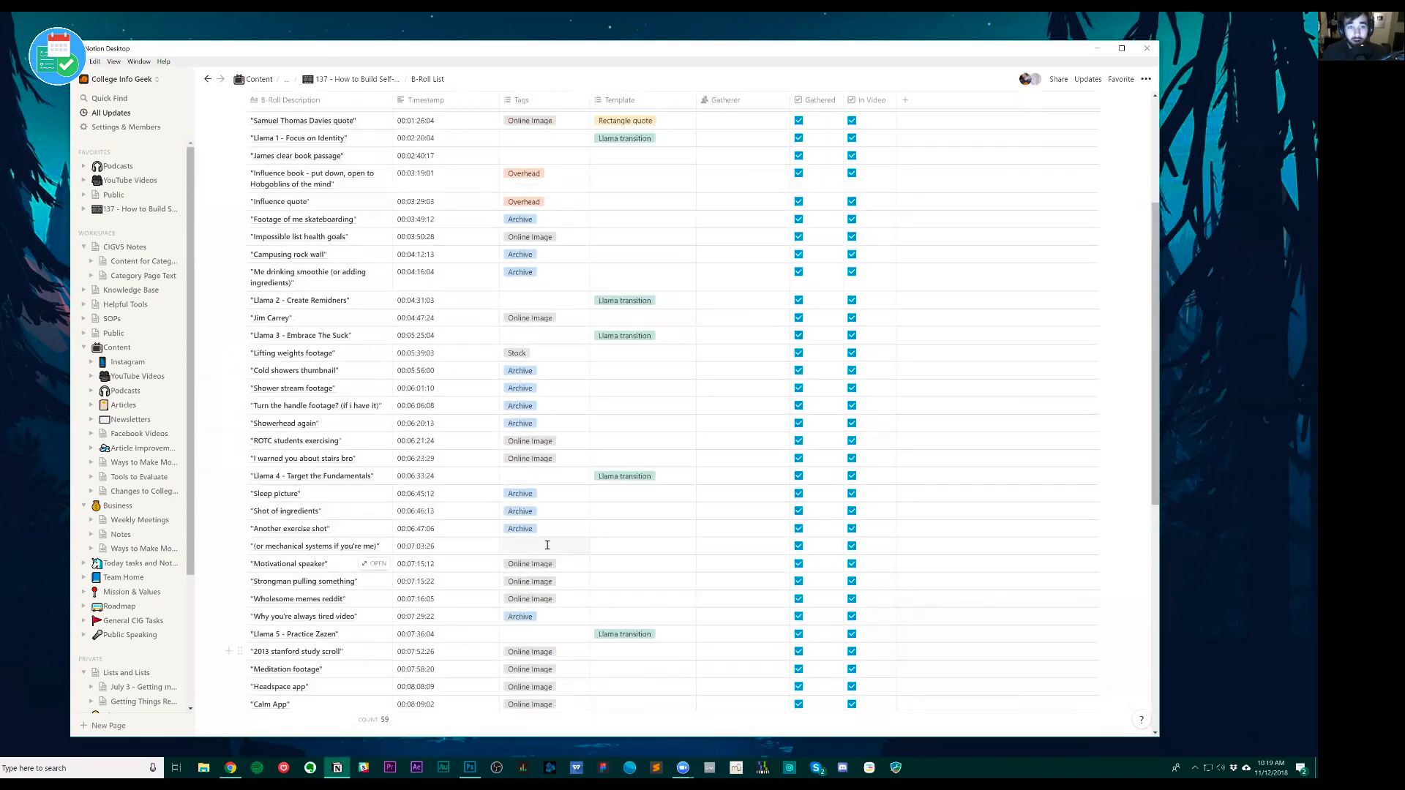
scroll(545, 540, "up", 2)
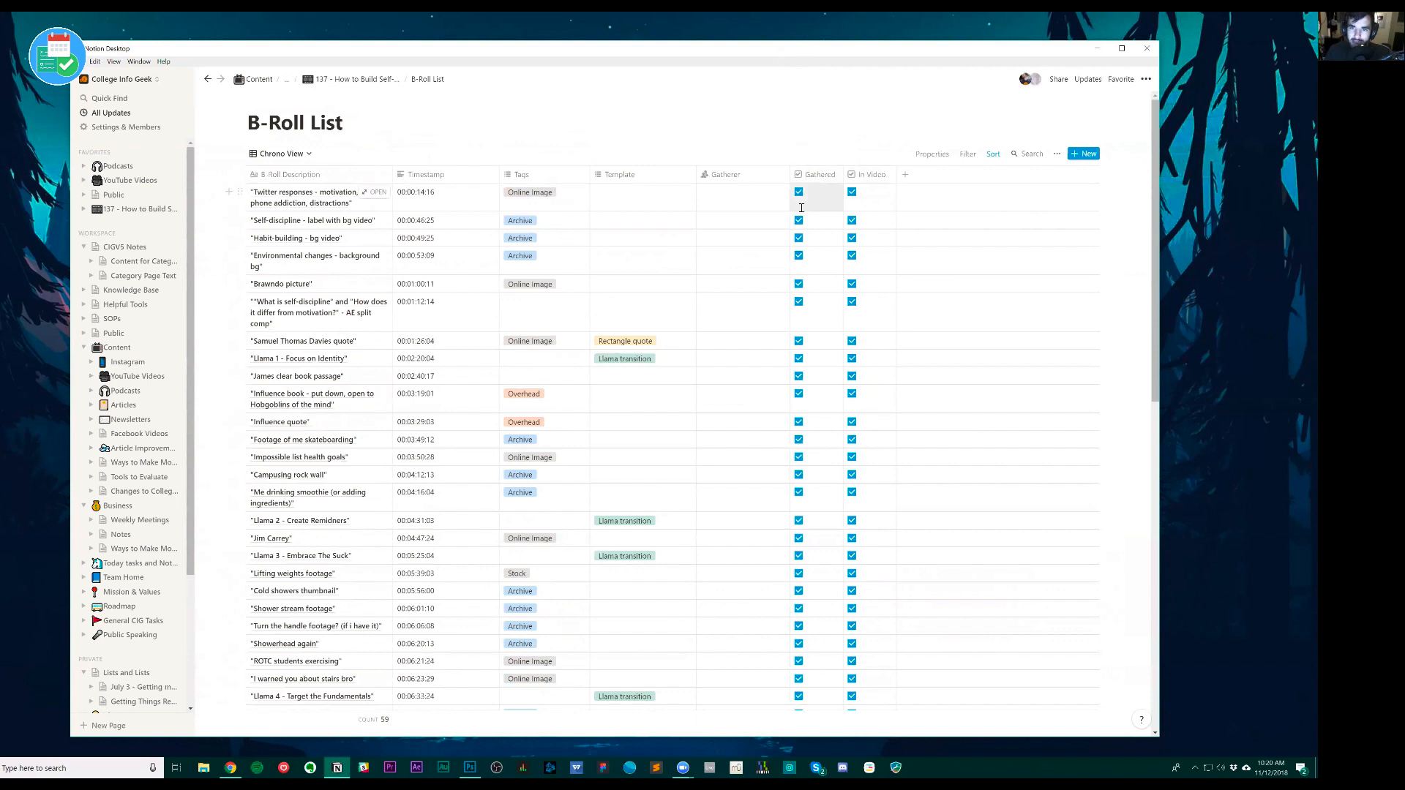
- Sort the B-Roll List by Tags instead of Timestamp and look through the regrouped entries
left_click(992, 156)
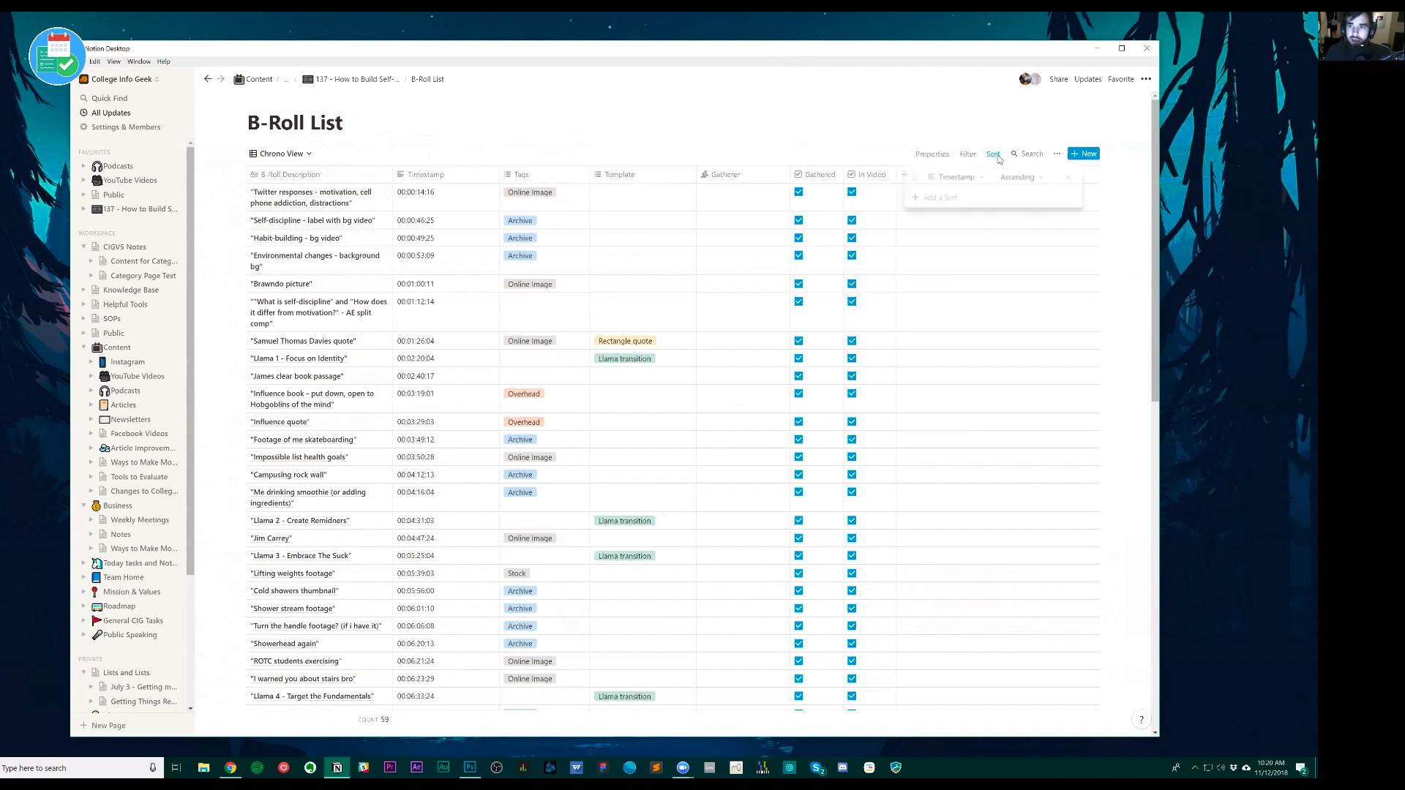
left_click(944, 182)
left_click(980, 178)
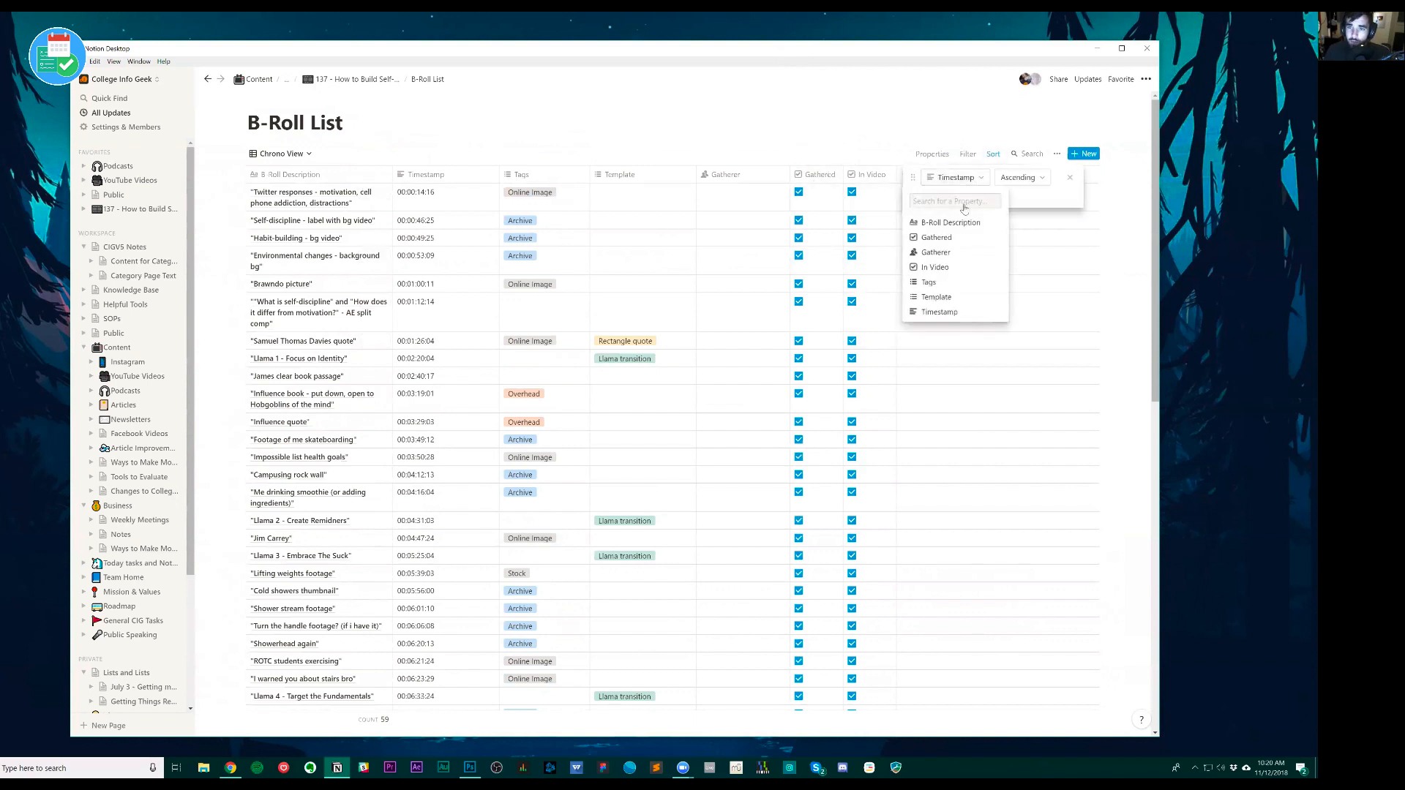
left_click(940, 286)
left_click(761, 114)
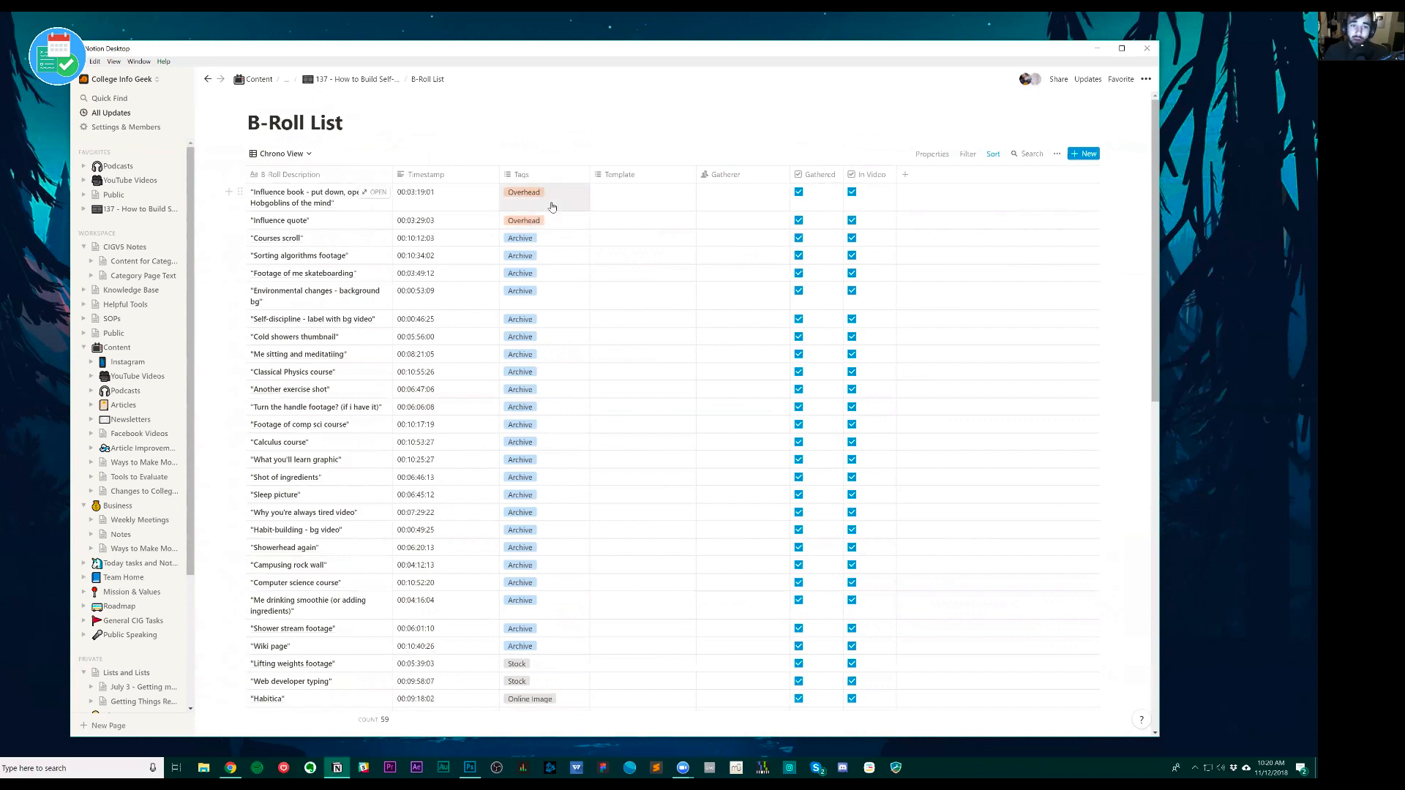
scroll(551, 206, "down", 2)
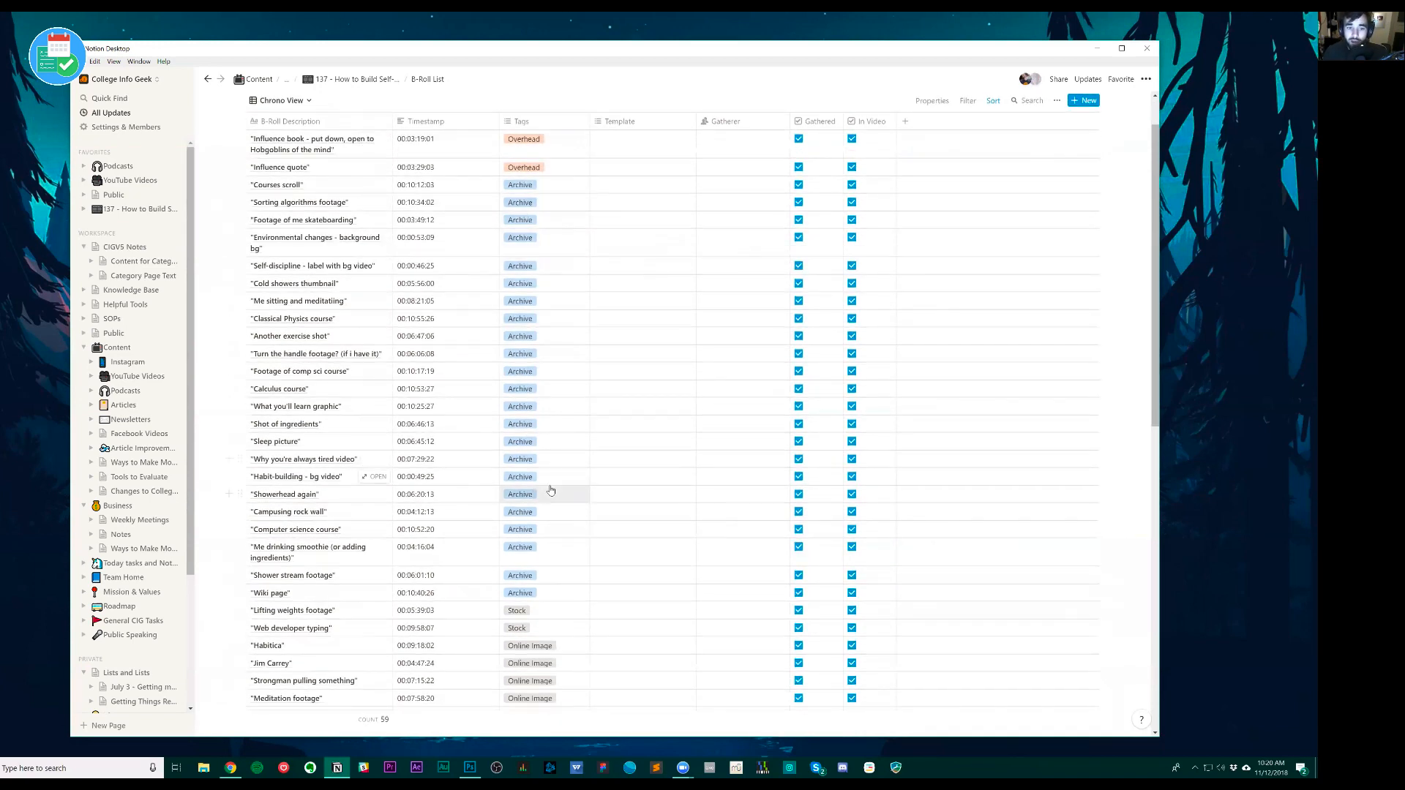
scroll(562, 483, "down", 3)
scroll(526, 401, "down", 2)
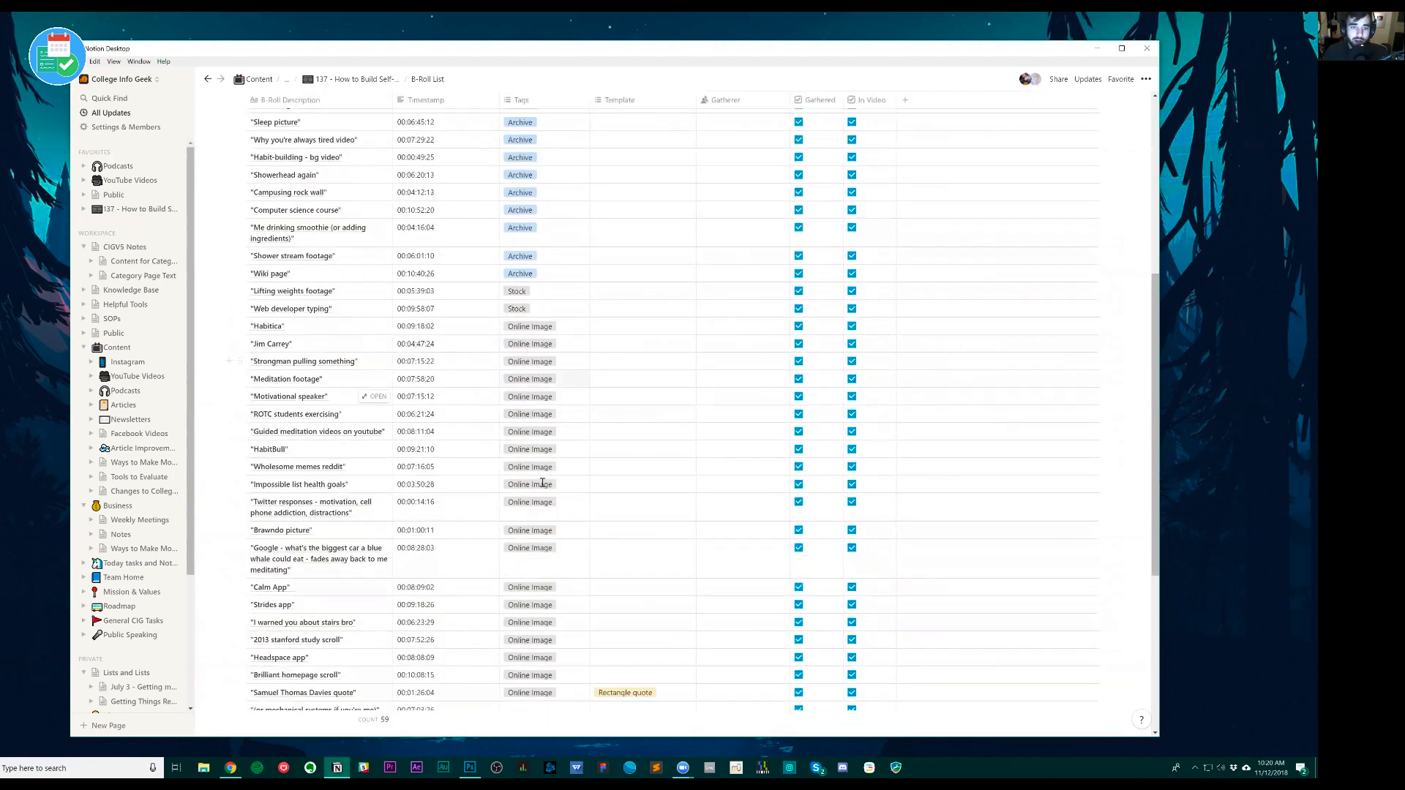
scroll(547, 587, "down", 3)
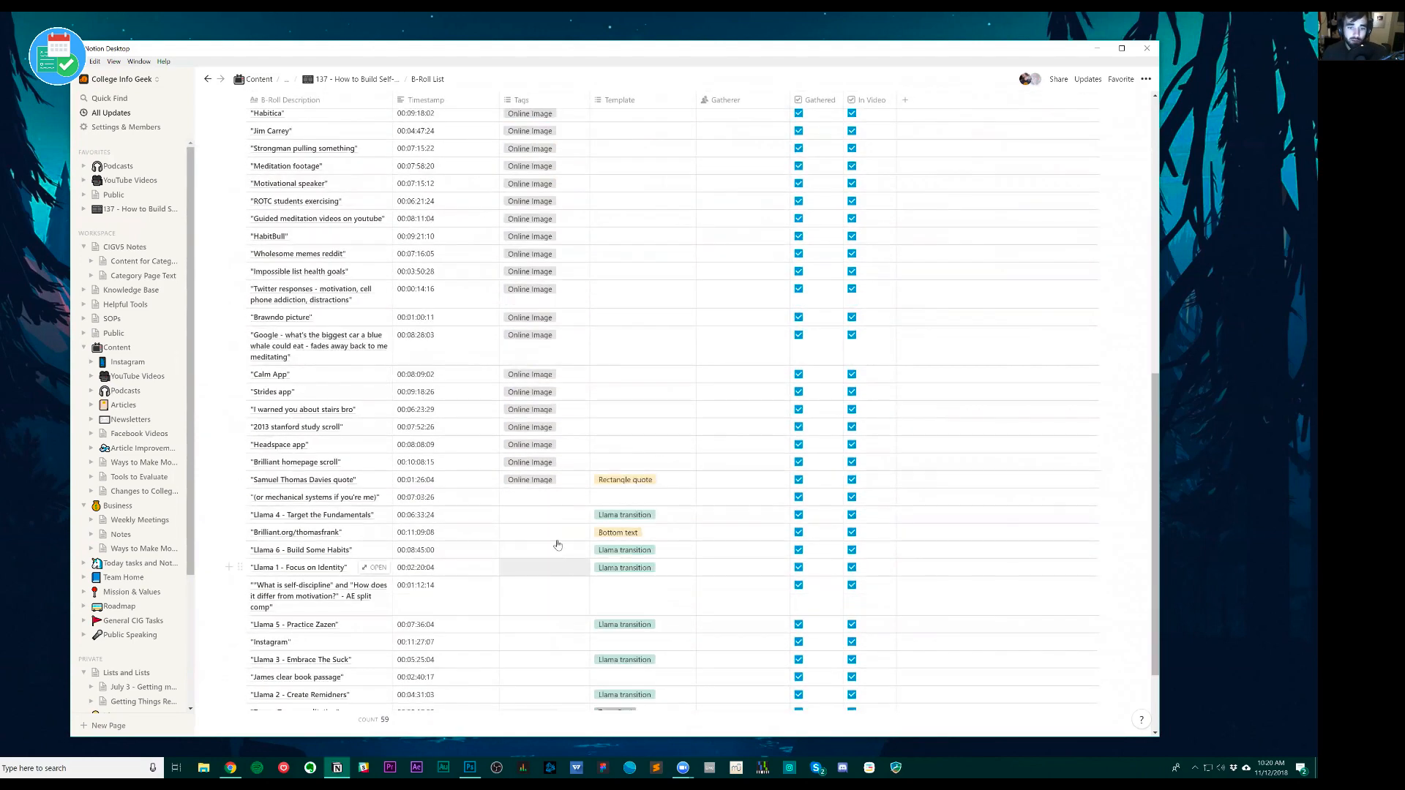
scroll(538, 476, "up", 8)
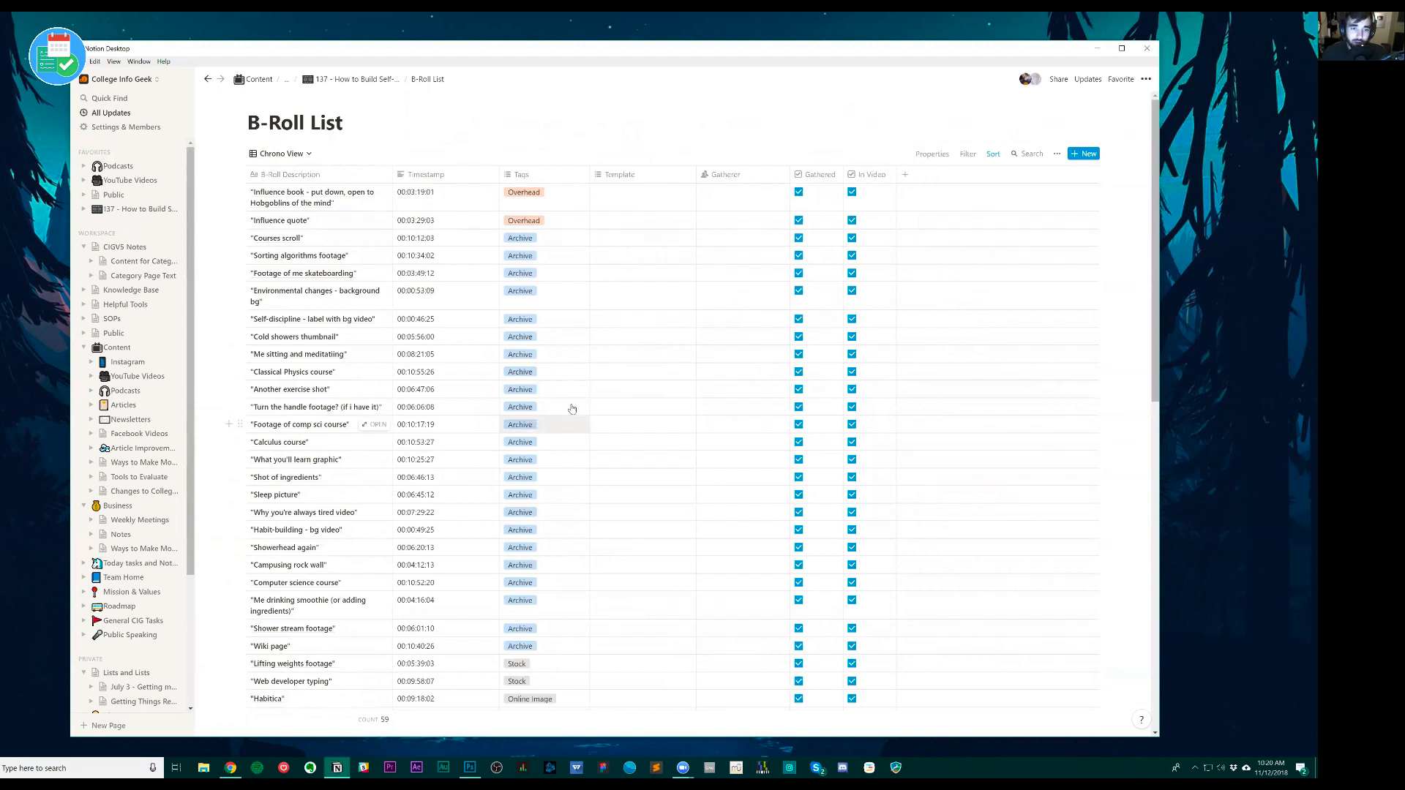
- Set the B-Roll List's sort property back to Timestamp
left_click(993, 154)
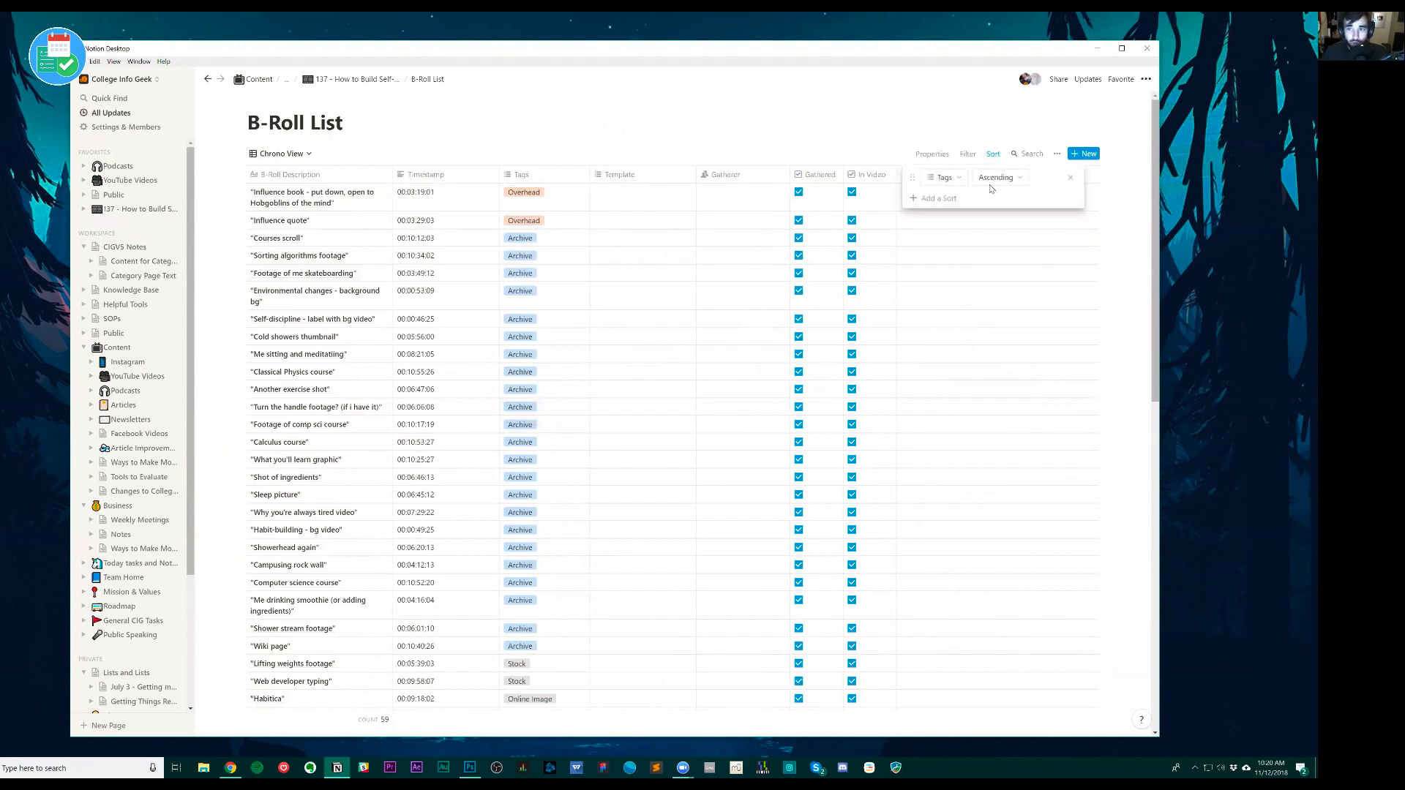
left_click(941, 178)
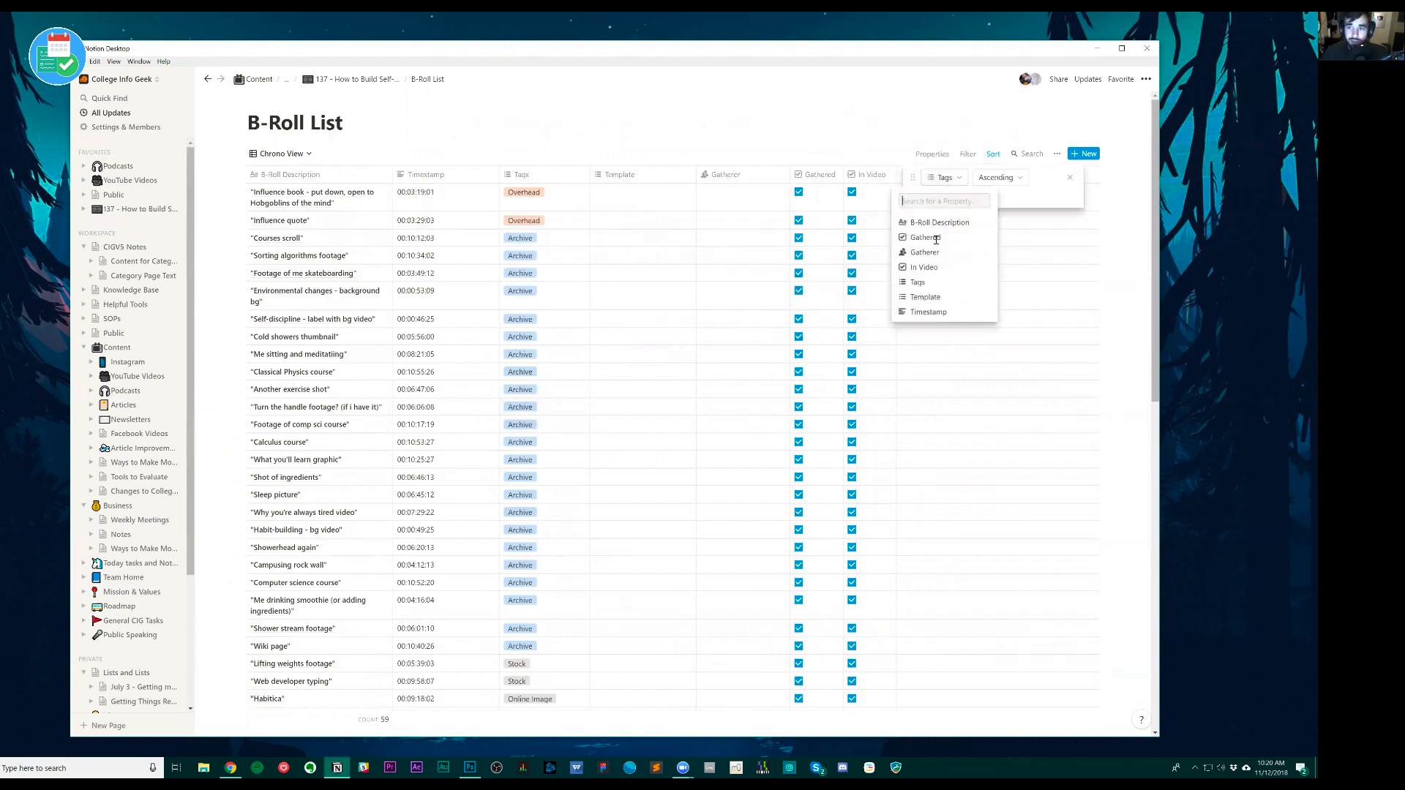
left_click(933, 313)
left_click(791, 130)
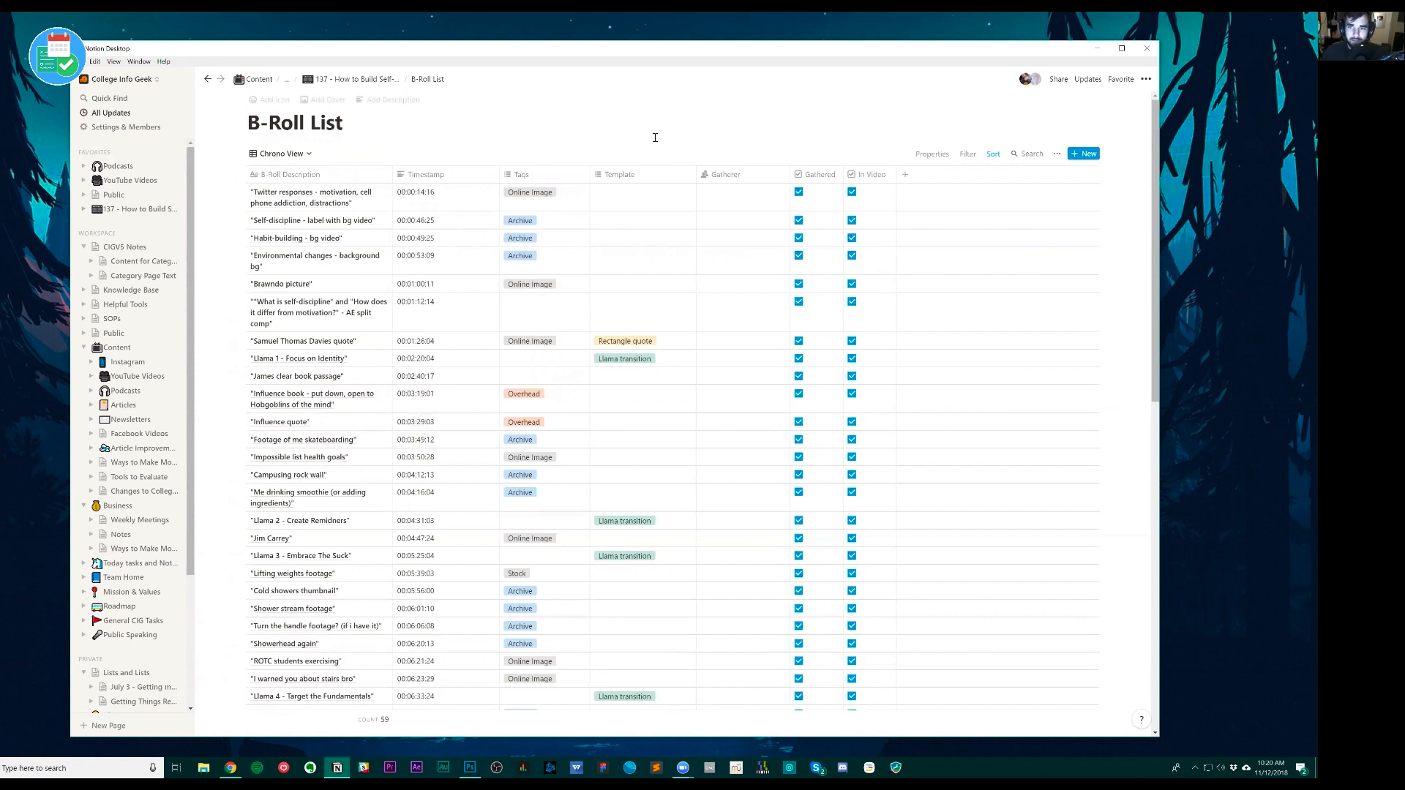
- Go back to the project "137 - How to Build Self-Discipline (WT)", skim it and return to the YouTube Videos page
left_click(344, 78)
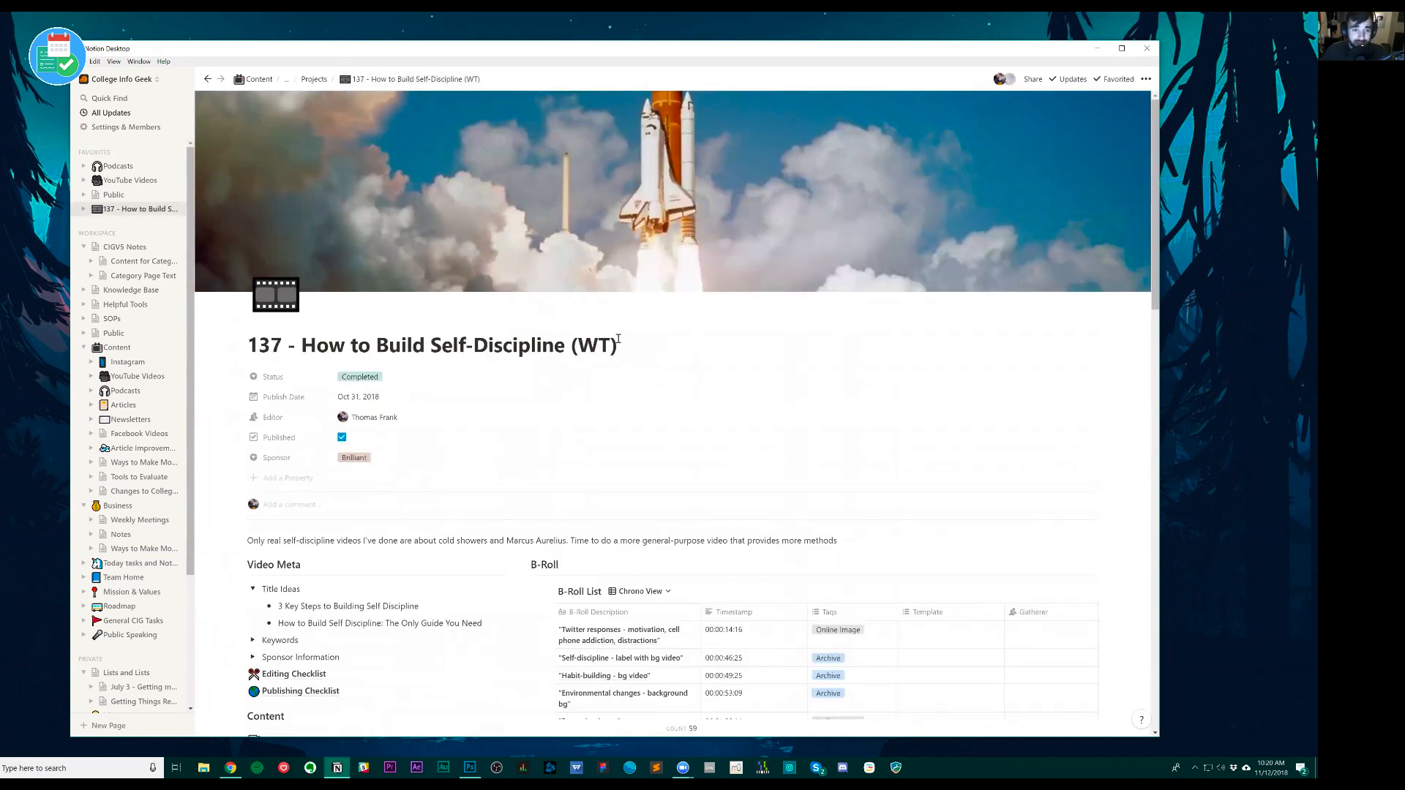
scroll(539, 442, "down", 3)
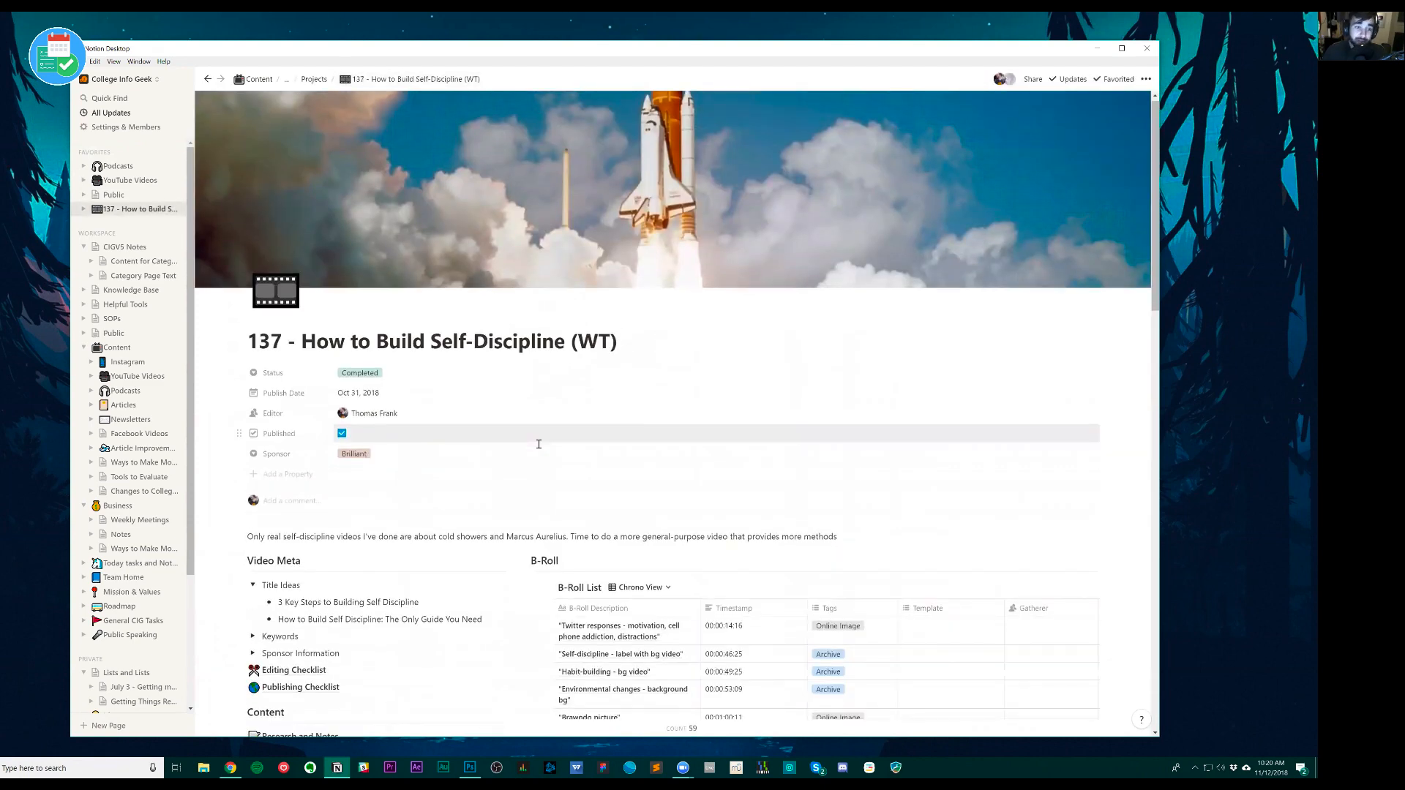
scroll(539, 442, "down", 3)
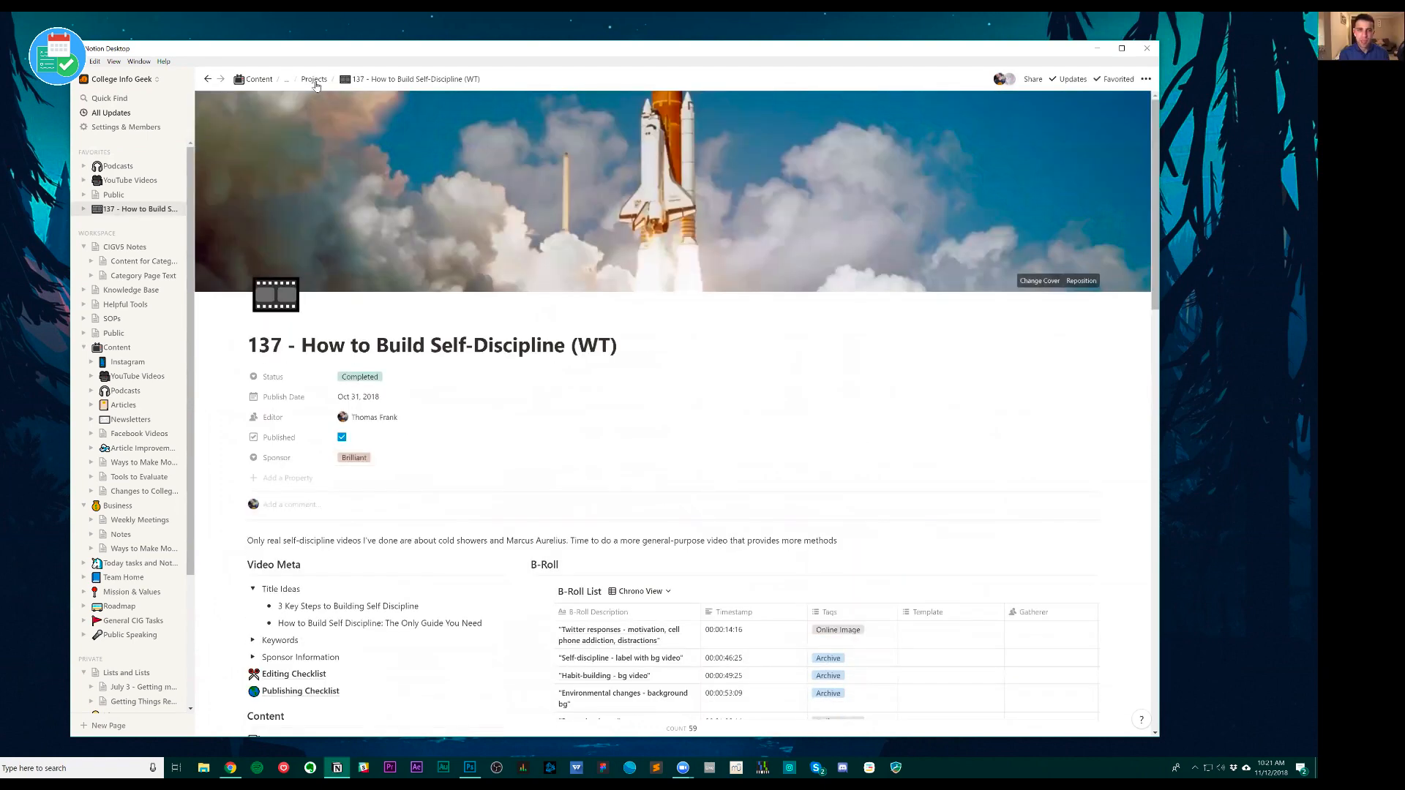
left_click(287, 81)
left_click(292, 100)
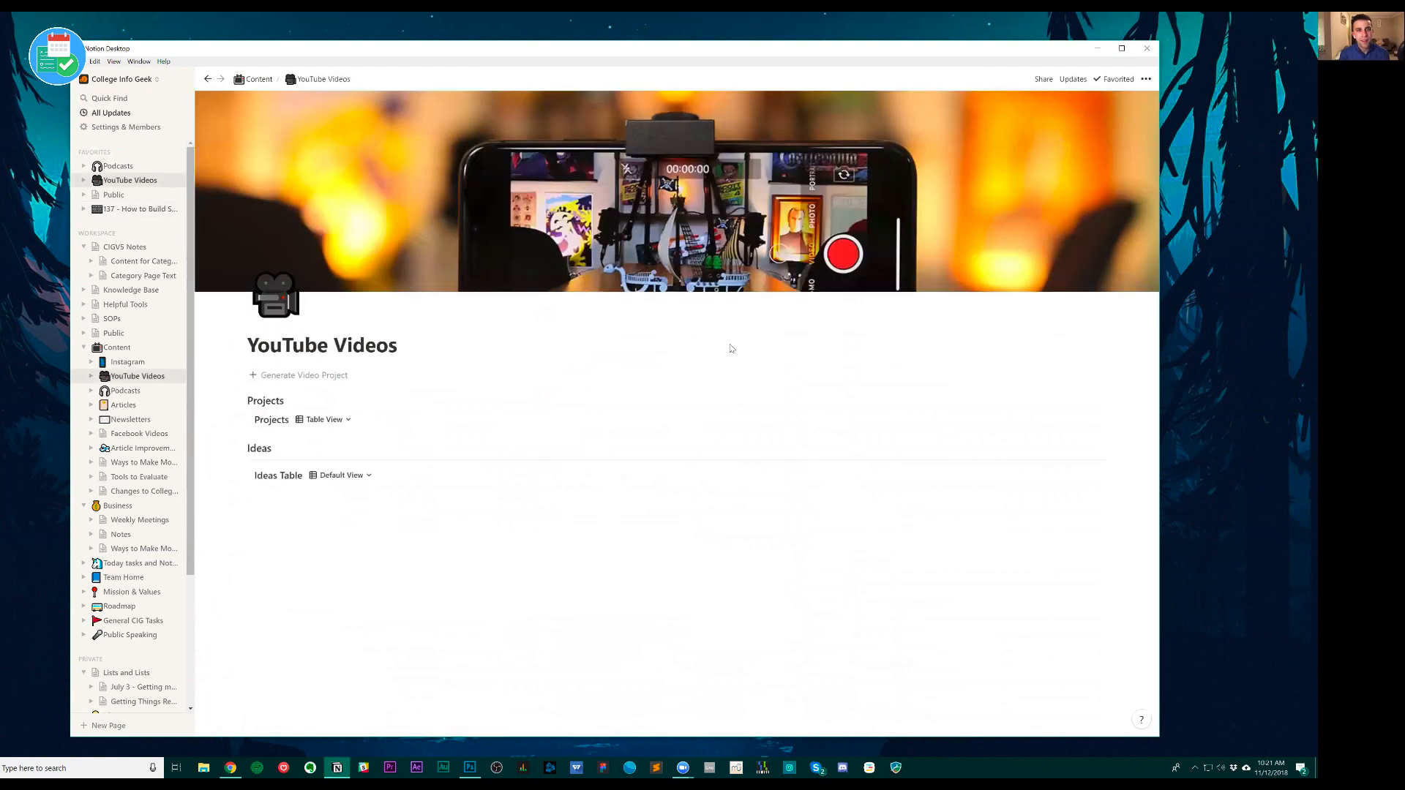
- Examine the Projects table's Status, Publish Date, Published and Editor columns on the YouTube Videos page
scroll(726, 364, "down", 4)
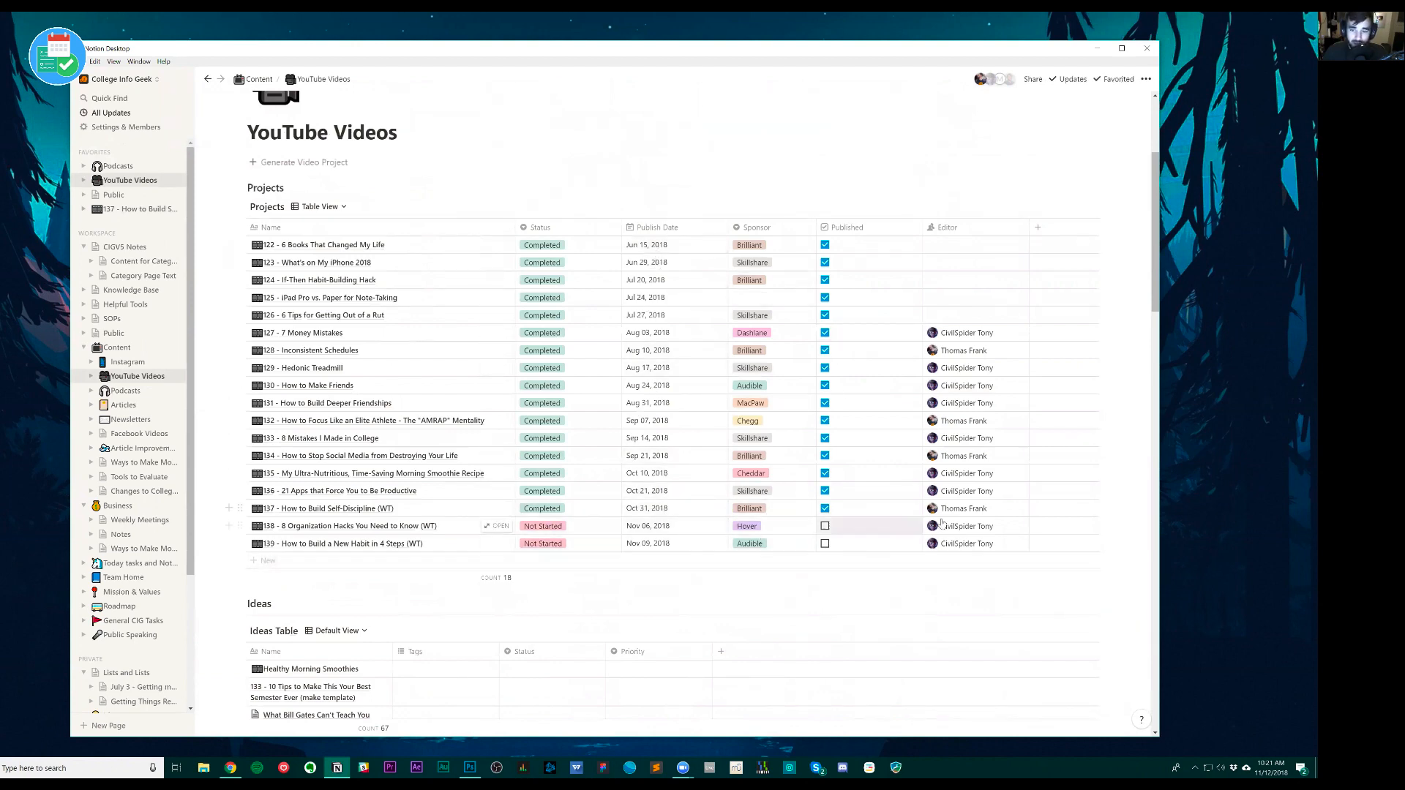
scroll(907, 489, "up", 3)
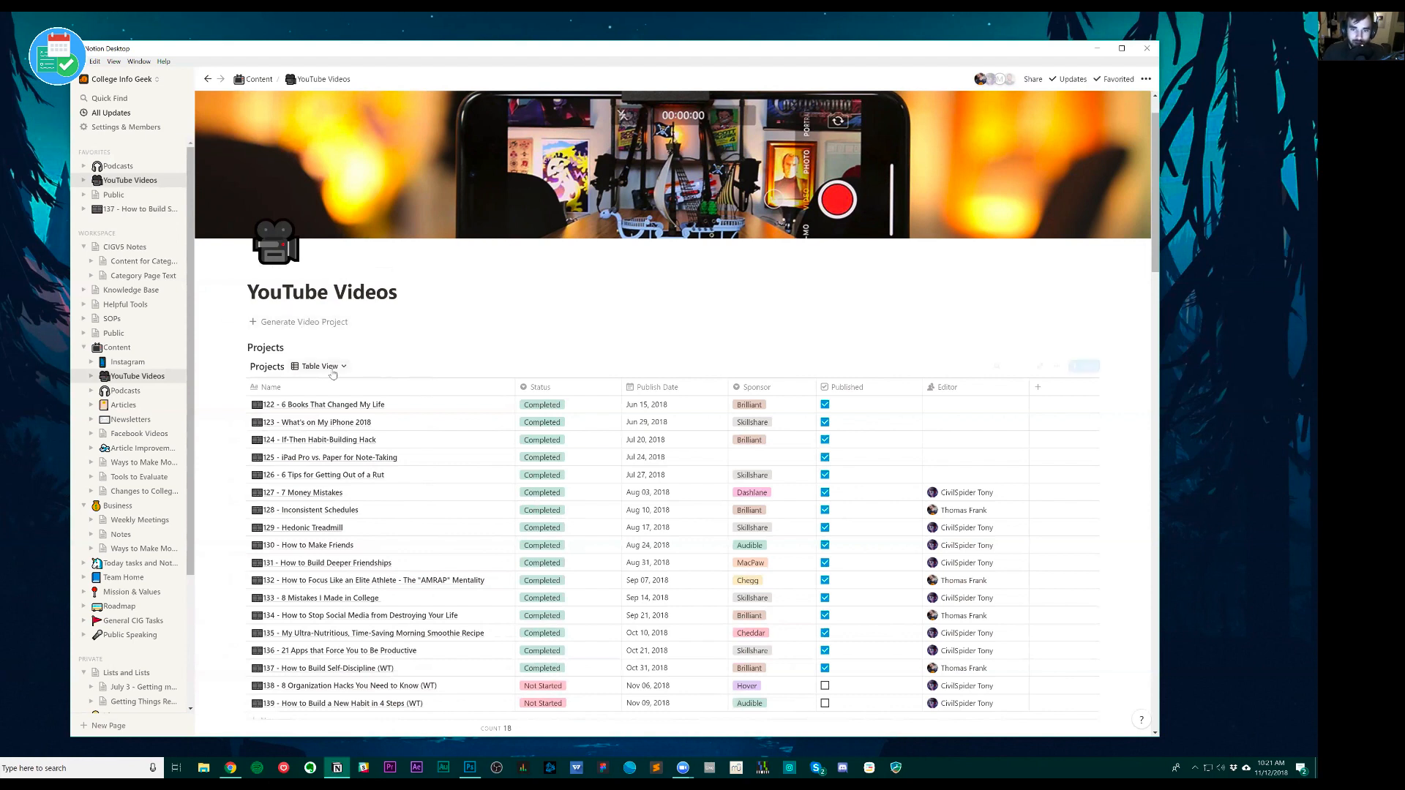
scroll(316, 325, "down", 1)
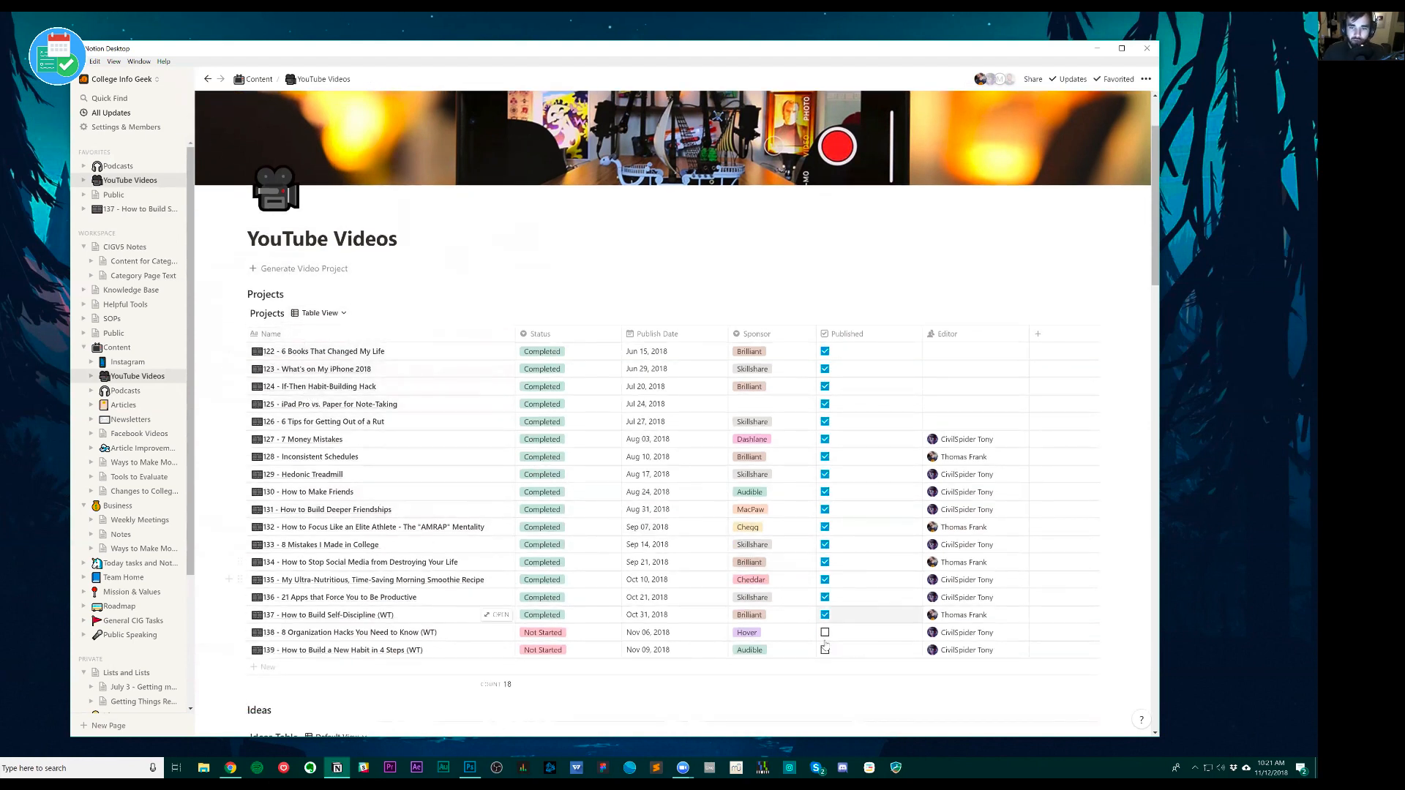